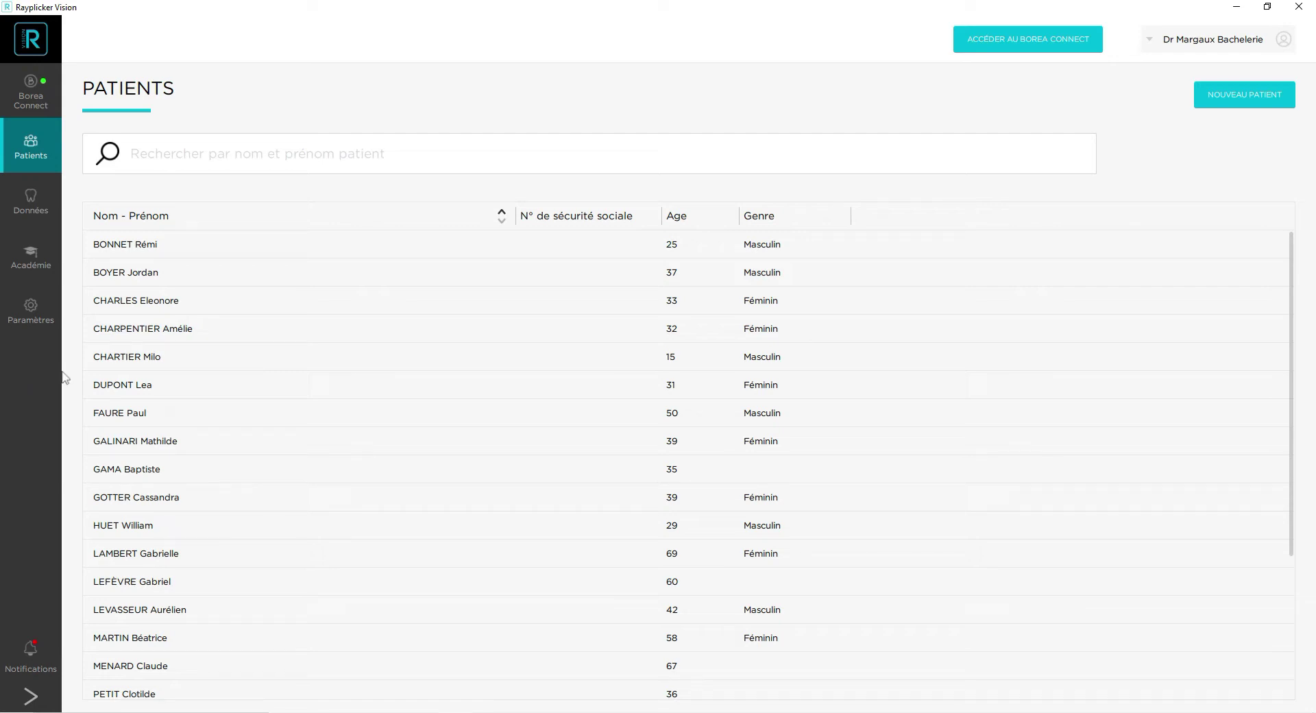
- Open the record of the 15-year-old male patient and show the visual comparison of the shades for teeth 21 and 11
{"action": "left_click", "coordinate": [126, 362]}
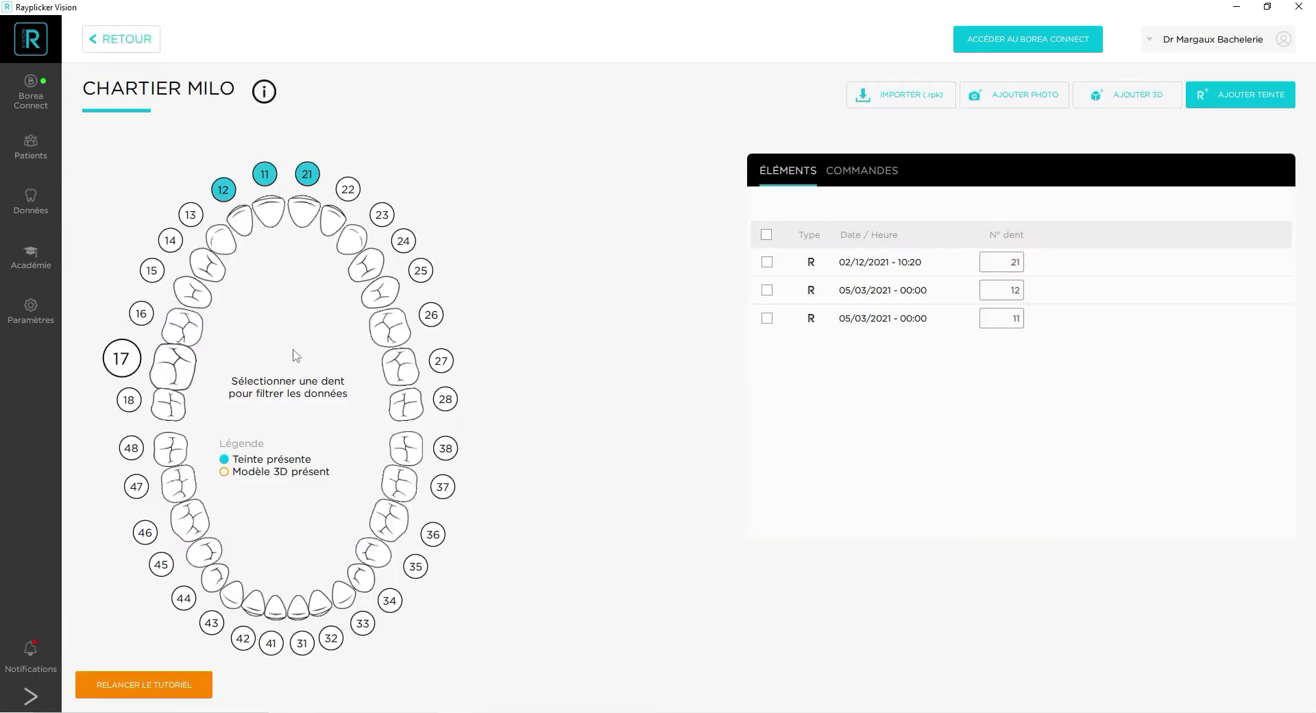
{"action": "left_click", "coordinate": [766, 261]}
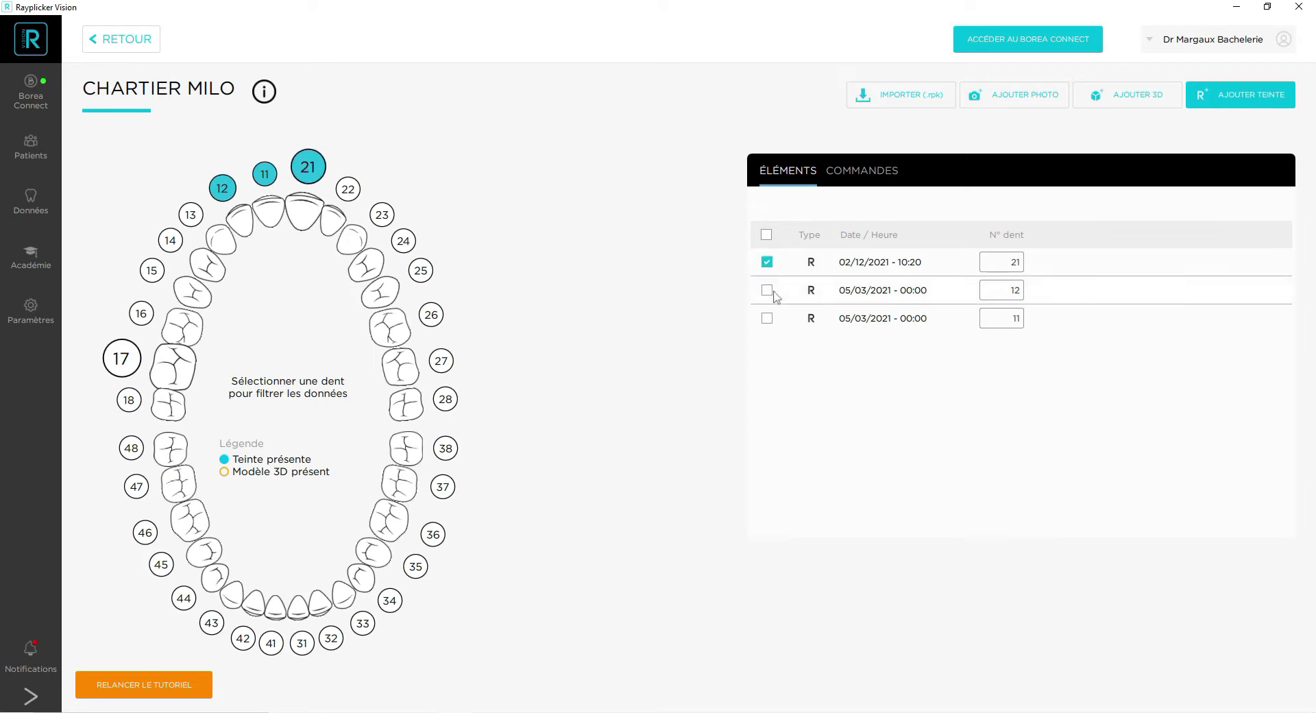
{"action": "left_click", "coordinate": [768, 321]}
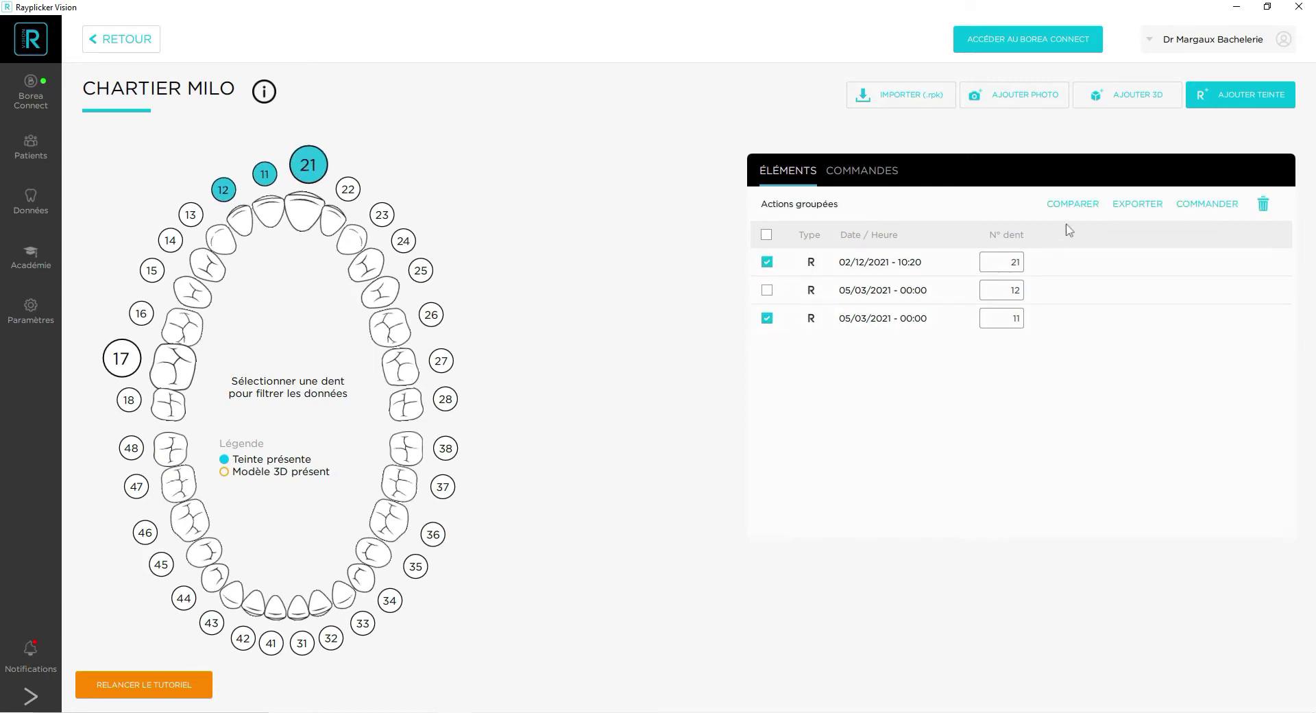
{"action": "left_click", "coordinate": [1079, 205]}
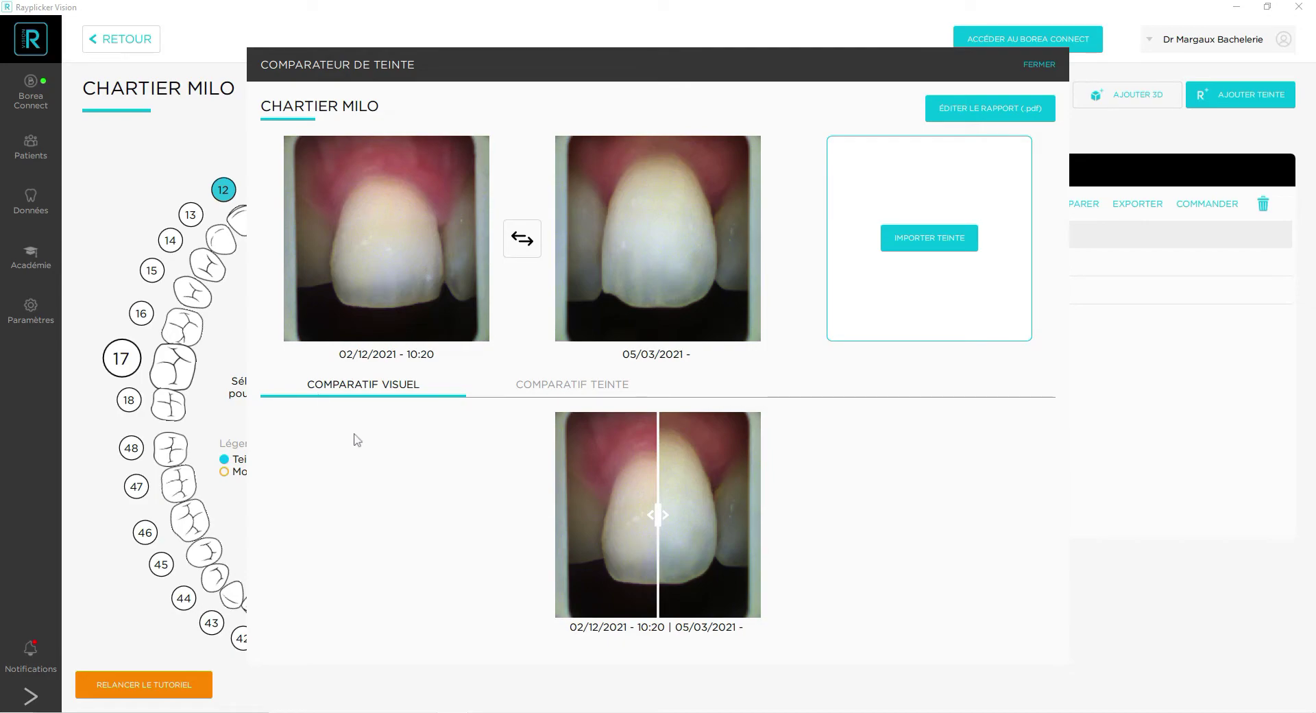
{"action": "left_click", "coordinate": [370, 388]}
{"action": "left_click", "coordinate": [887, 238]}
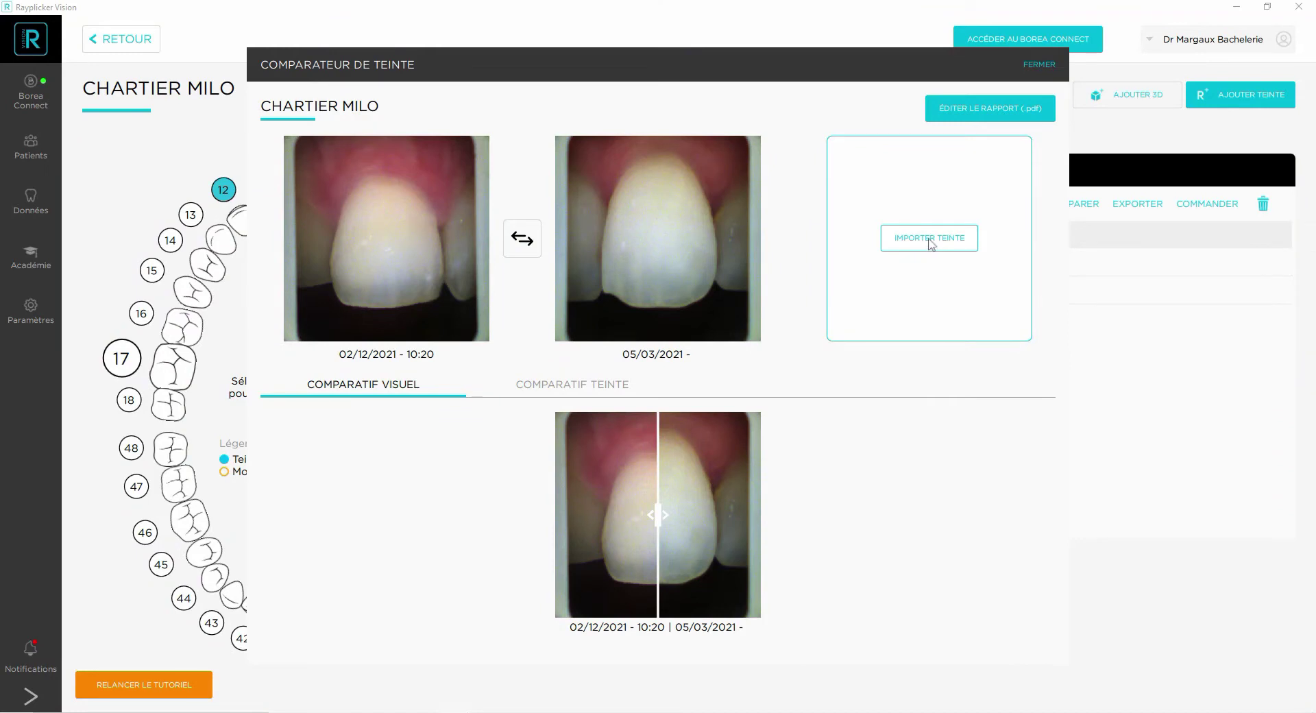
{"action": "left_click", "coordinate": [930, 240]}
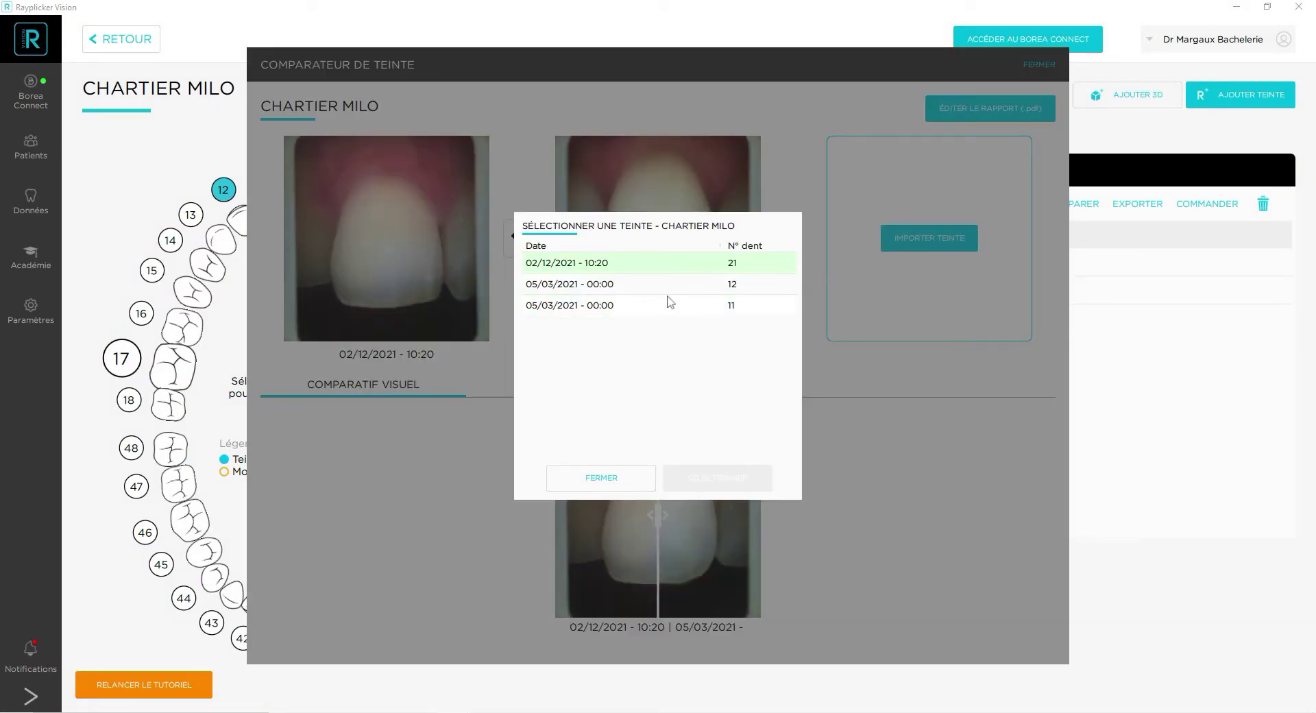
{"action": "left_click", "coordinate": [564, 292]}
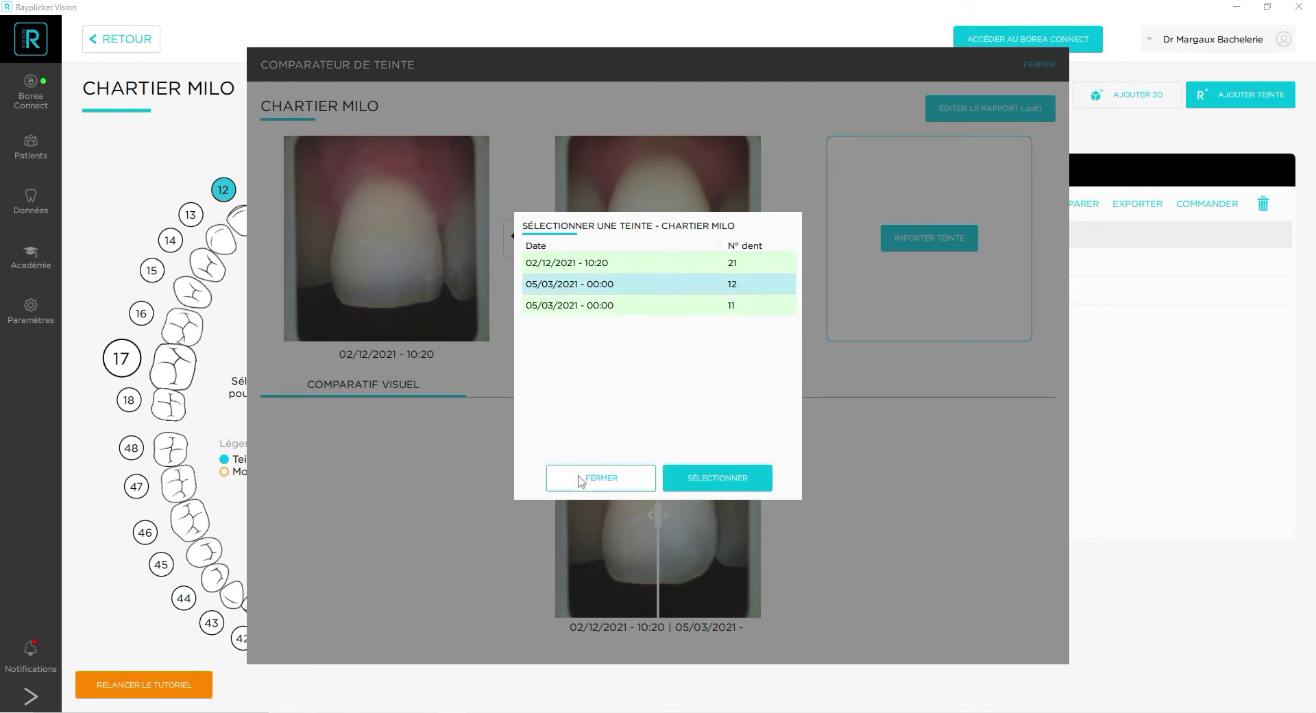
{"action": "left_click", "coordinate": [580, 480]}
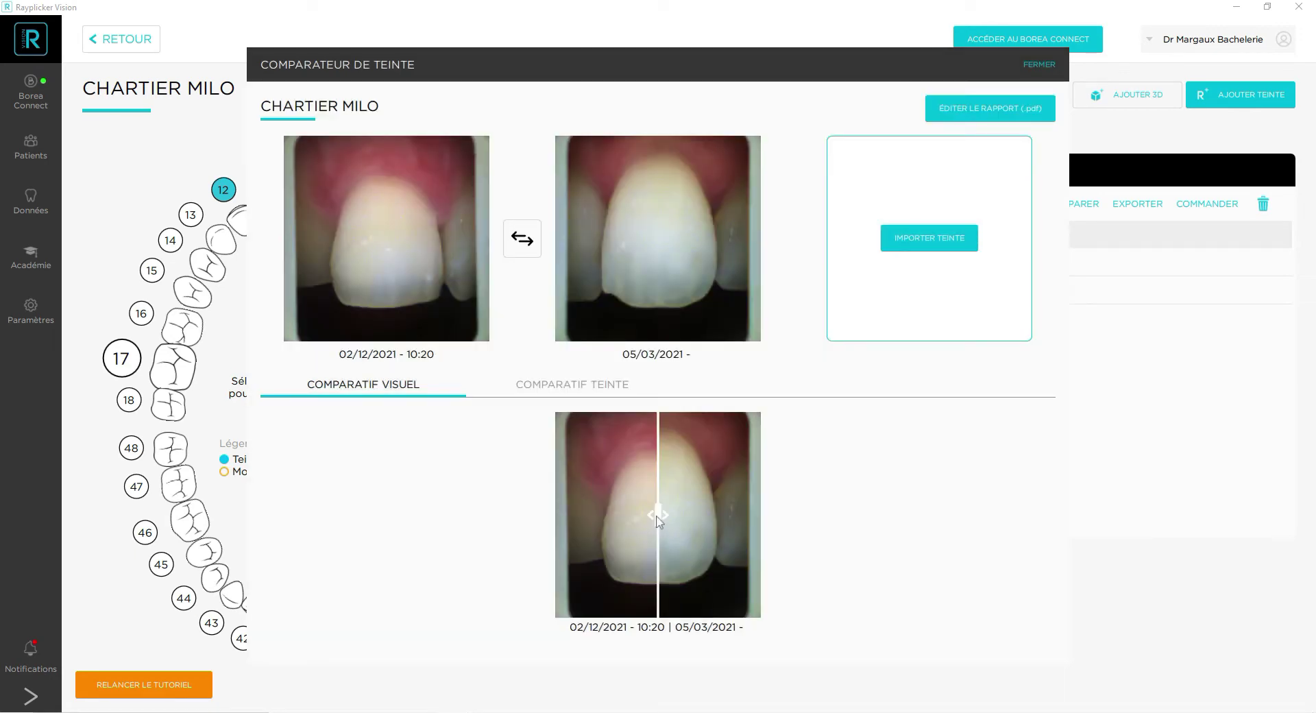
- Shift the visual comparison divider to about 80% of the image width, and show the shade comparison of both teeth
{"action": "left_click_drag", "start_coordinate": [658, 514], "coordinate": [720, 514]}
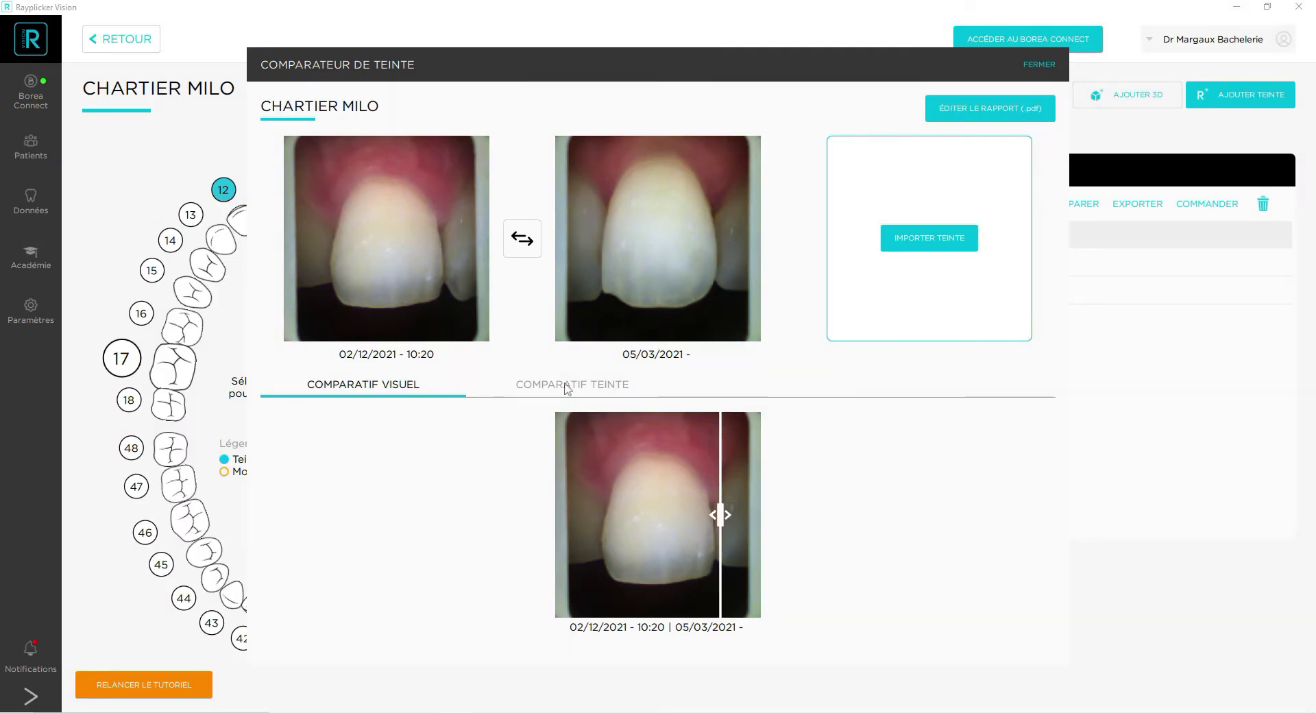
{"action": "left_click", "coordinate": [568, 388]}
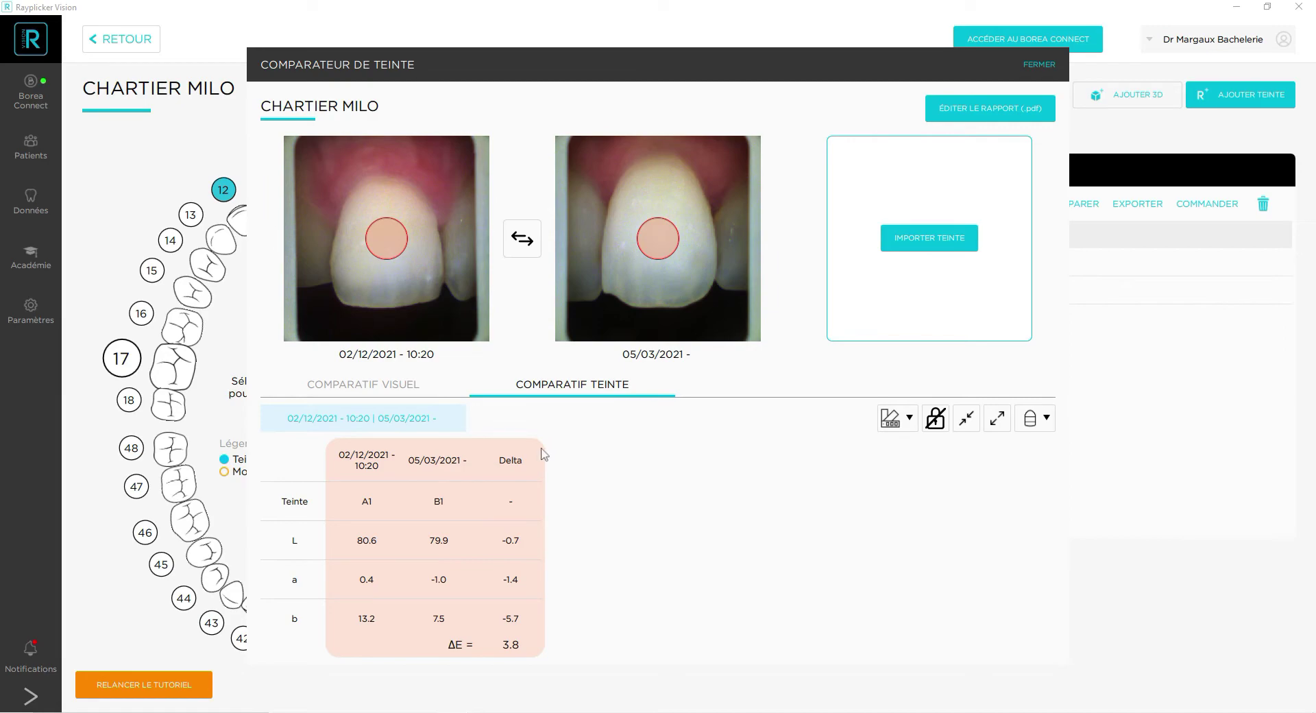
{"action": "key", "text": "ctrl+d"}
{"action": "key", "text": "ctrl+s"}
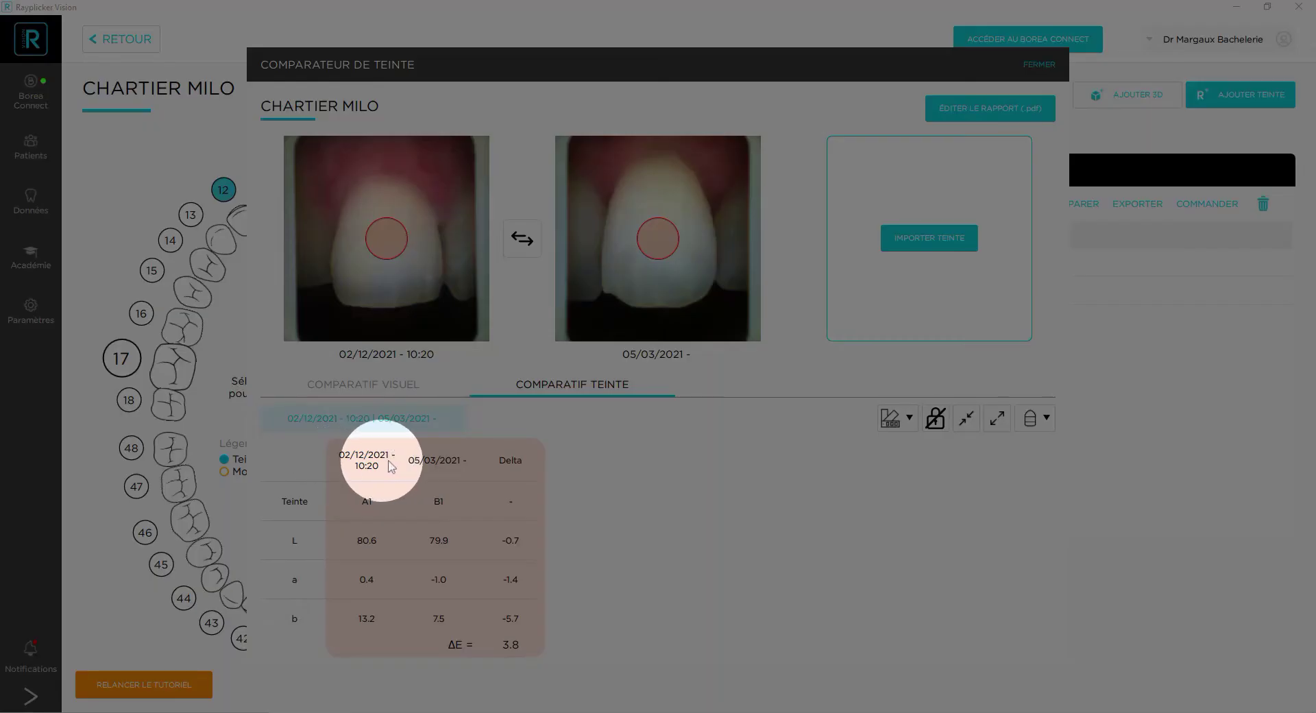
{"action": "key", "text": "ctrl+s"}
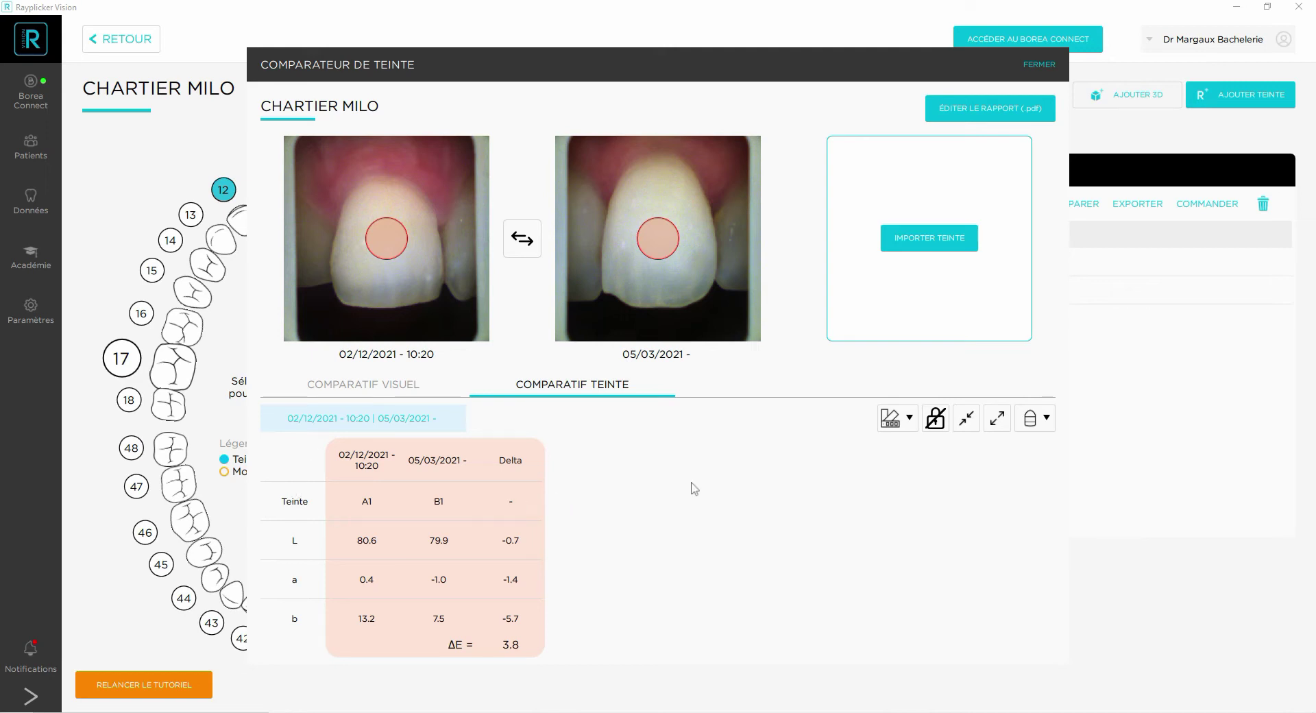
- Look through the available shade guides and keep Vita Classical for the shade comparison
{"action": "left_click", "coordinate": [896, 423]}
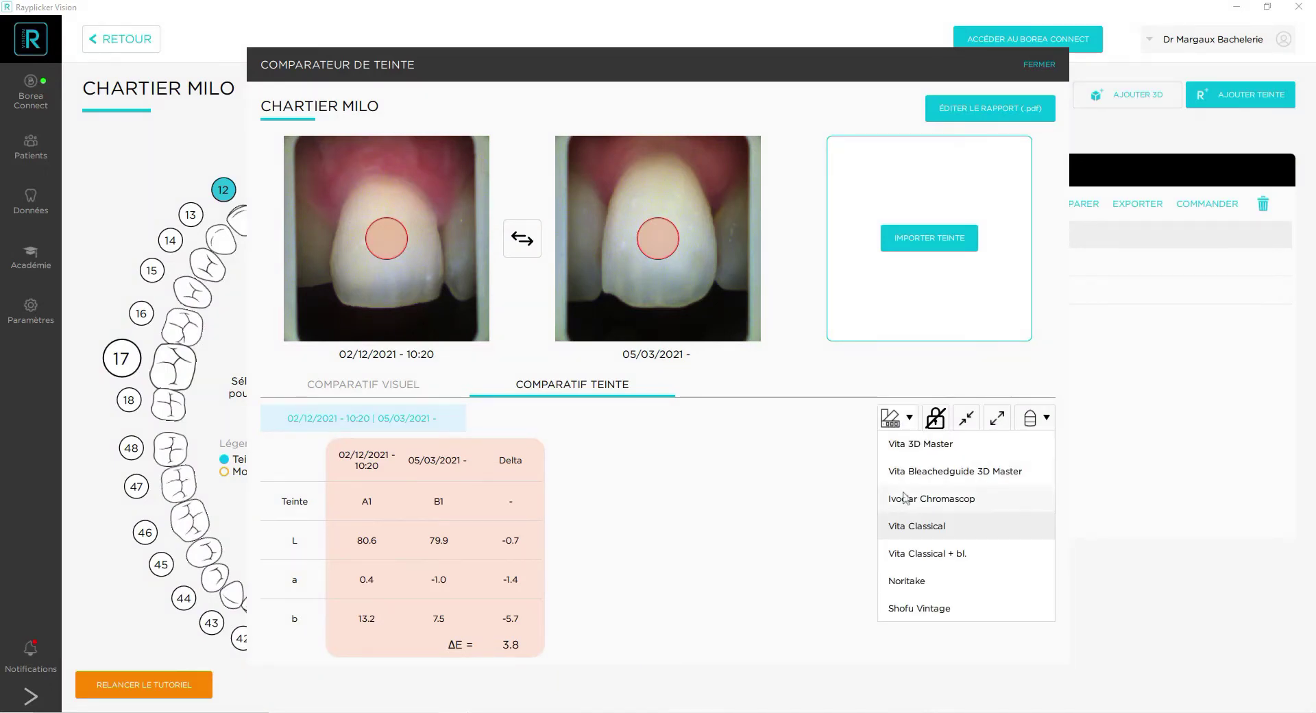
{"action": "left_click", "coordinate": [918, 527]}
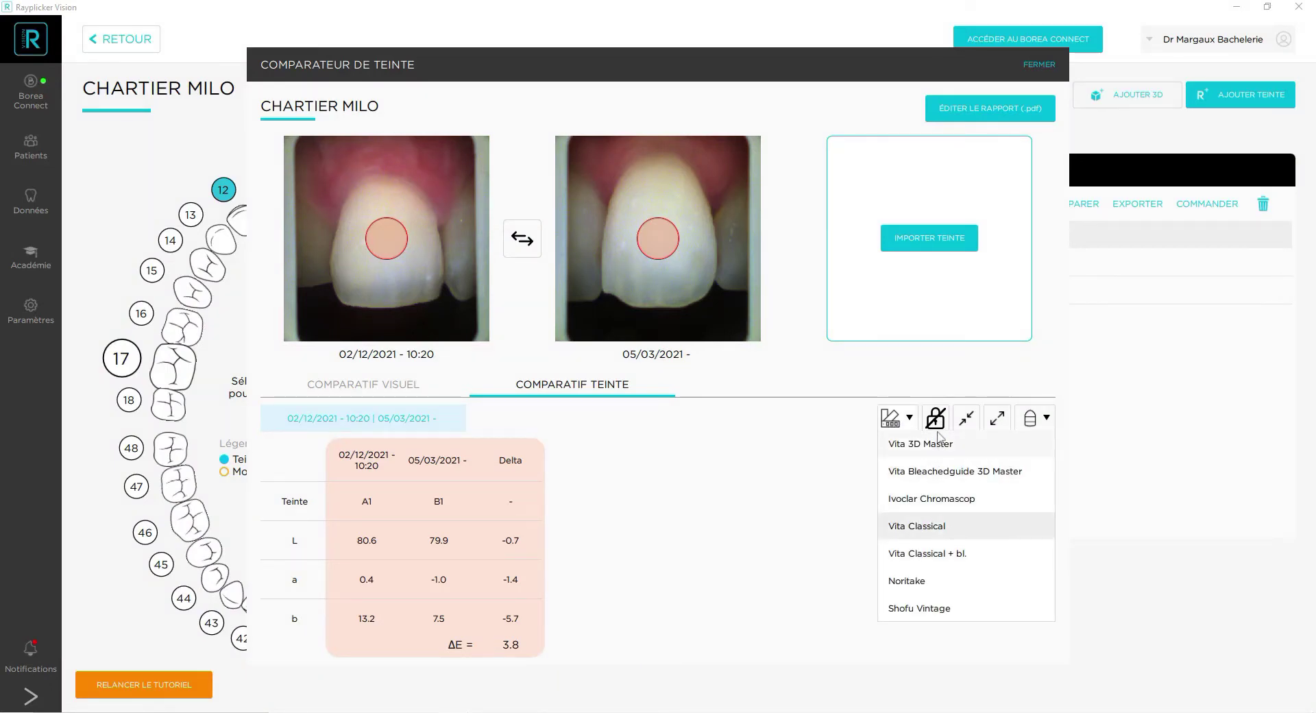
{"action": "left_click", "coordinate": [910, 419]}
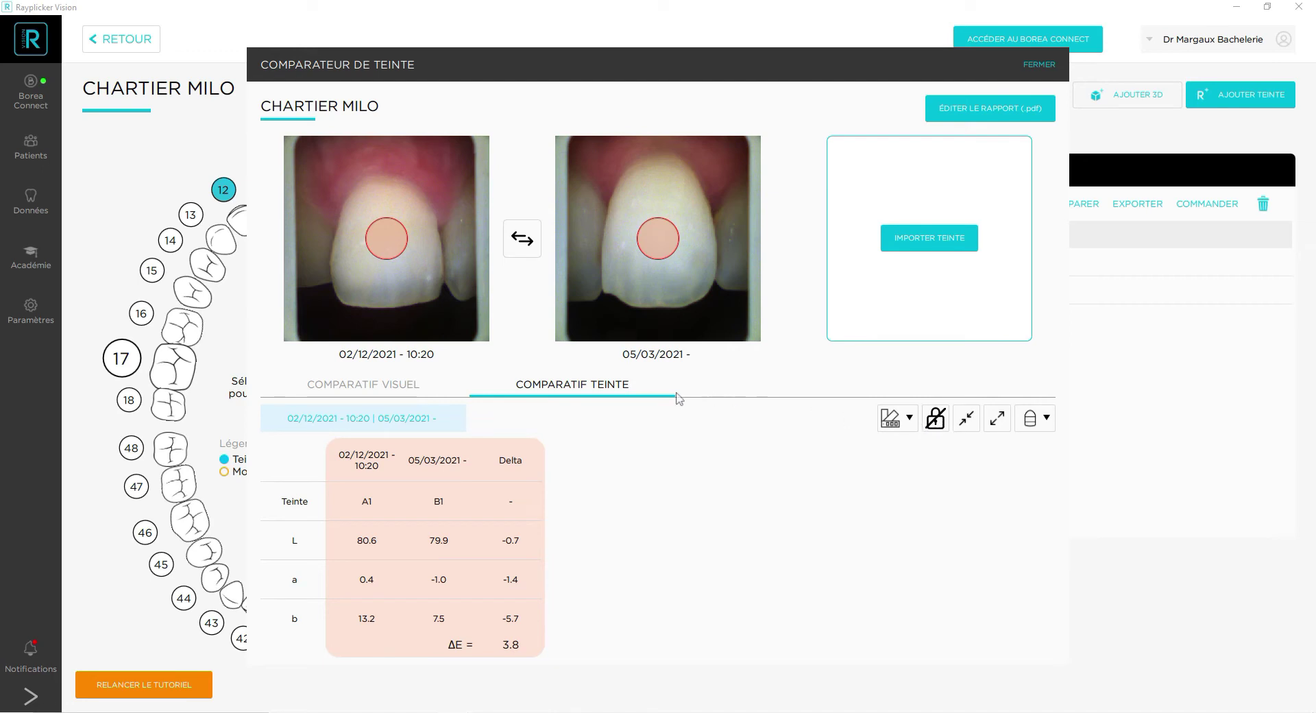
- Reposition the circular measurement zone on each tooth photo separately, and move both zones upward together while they are linked
{"action": "mouse_move", "coordinate": [393, 248]}
{"action": "left_mouse_down"}
{"action": "mouse_move", "coordinate": [373, 273]}
{"action": "mouse_move", "coordinate": [392, 263]}
{"action": "left_mouse_up"}
{"action": "mouse_move", "coordinate": [651, 246]}
{"action": "left_mouse_down"}
{"action": "mouse_move", "coordinate": [657, 262]}
{"action": "mouse_move", "coordinate": [654, 249]}
{"action": "left_mouse_up"}
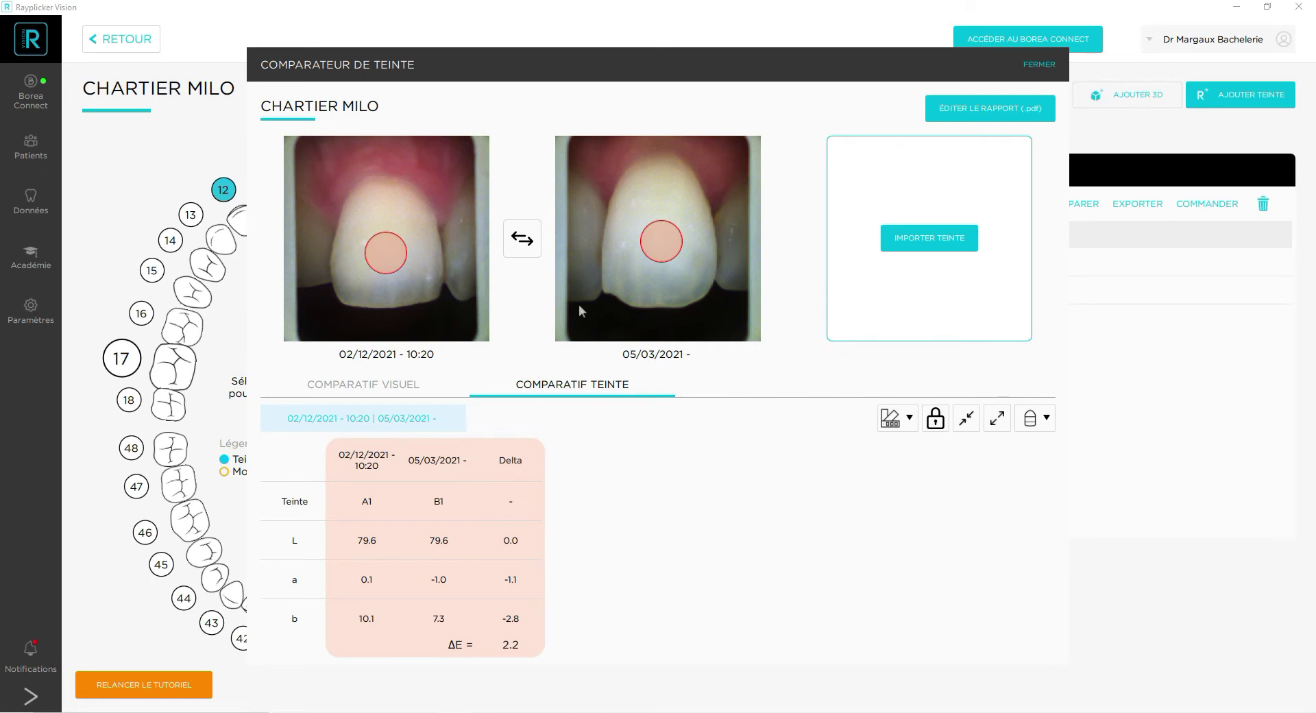
{"action": "mouse_move", "coordinate": [387, 268]}
{"action": "left_mouse_down"}
{"action": "mouse_move", "coordinate": [411, 230]}
{"action": "mouse_move", "coordinate": [360, 246]}
{"action": "mouse_move", "coordinate": [420, 244]}
{"action": "mouse_move", "coordinate": [415, 230]}
{"action": "mouse_move", "coordinate": [363, 247]}
{"action": "mouse_move", "coordinate": [387, 249]}
{"action": "left_mouse_up"}
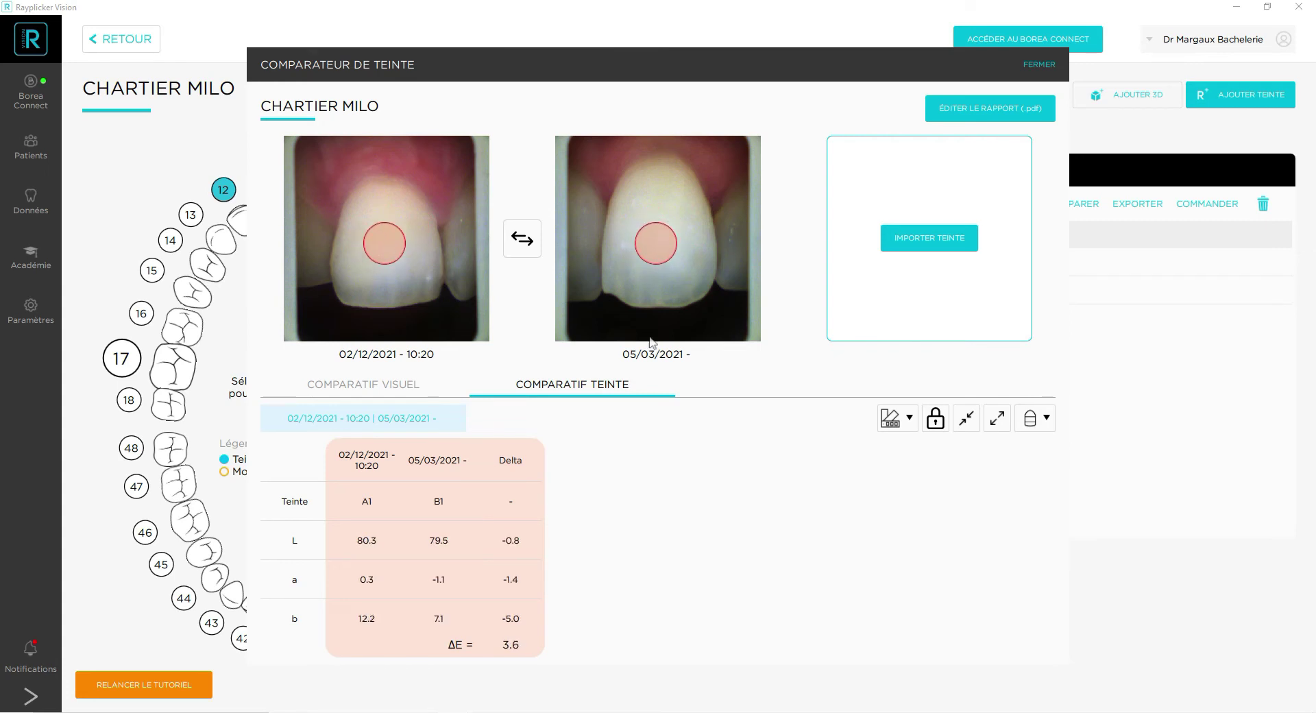
- Shrink the circular measurement zones on both teeth and enlarge them again
{"action": "left_click", "coordinate": [967, 419]}
{"action": "left_click", "coordinate": [966, 420]}
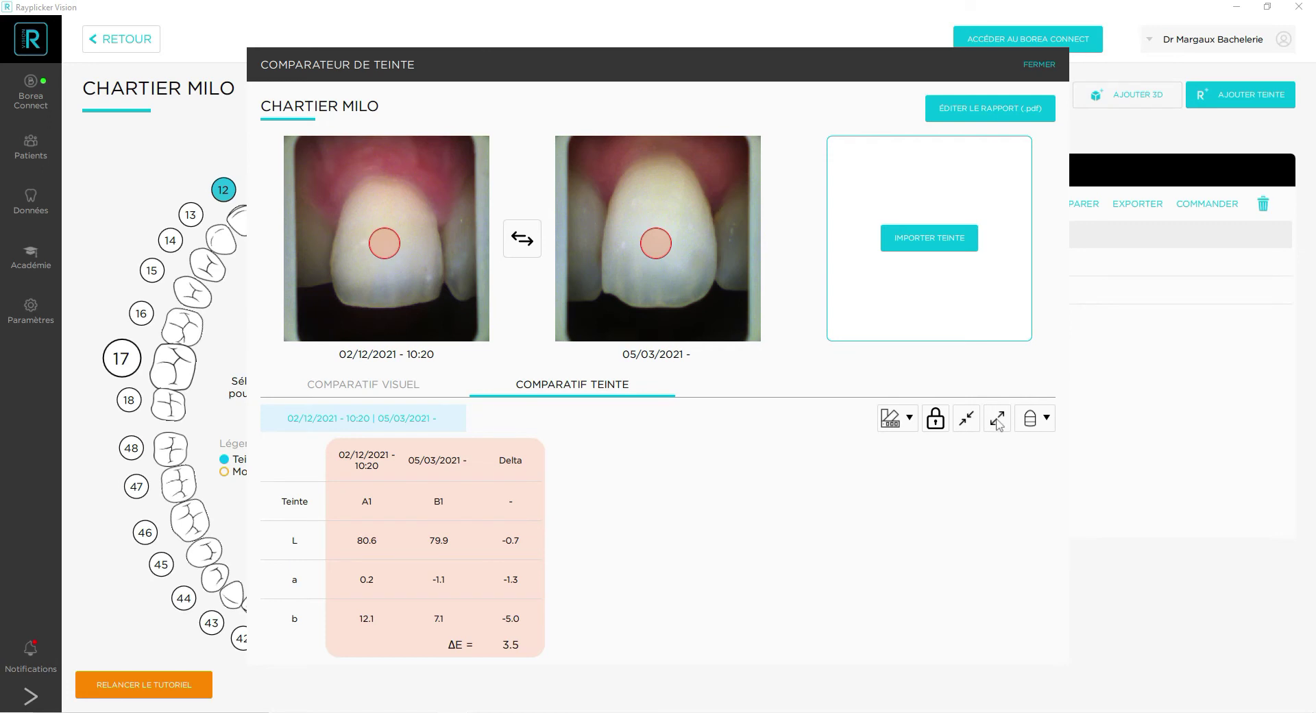
{"action": "left_click", "coordinate": [998, 420]}
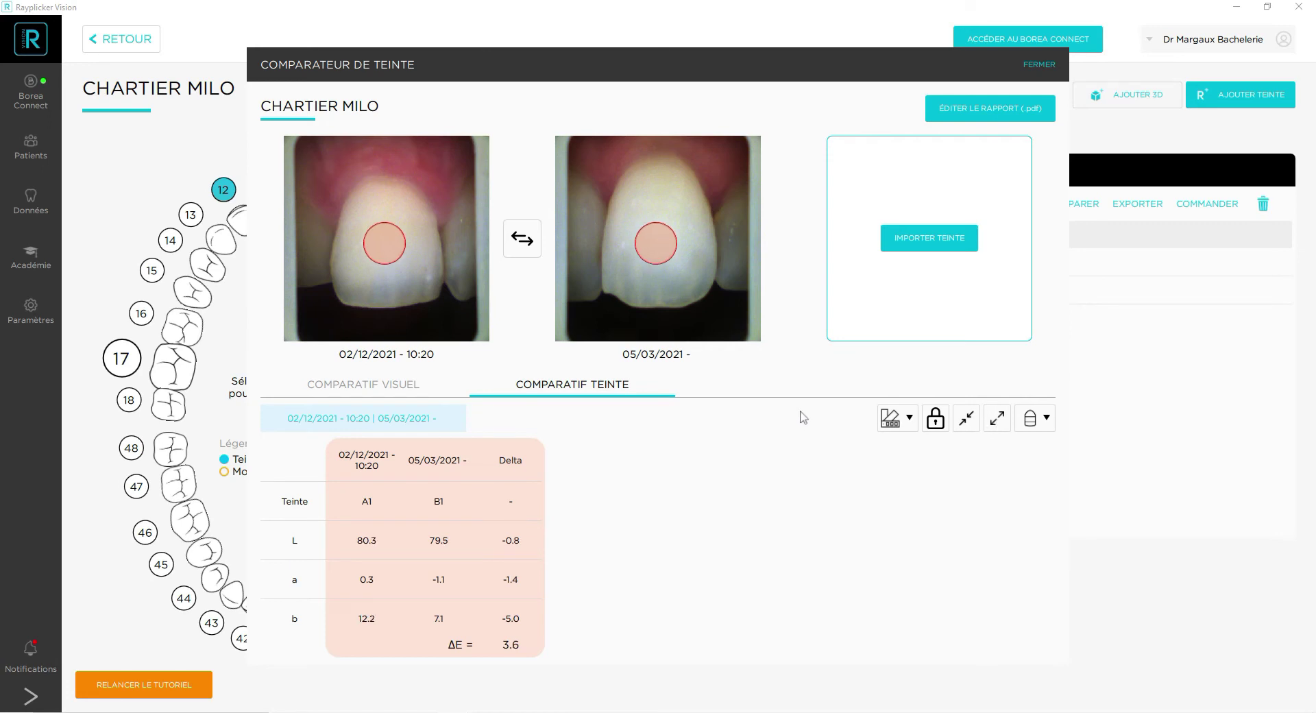
- Set the shade analysis to Multizones rectangles and generate the PDF shade comparison report
{"action": "left_click", "coordinate": [1035, 419]}
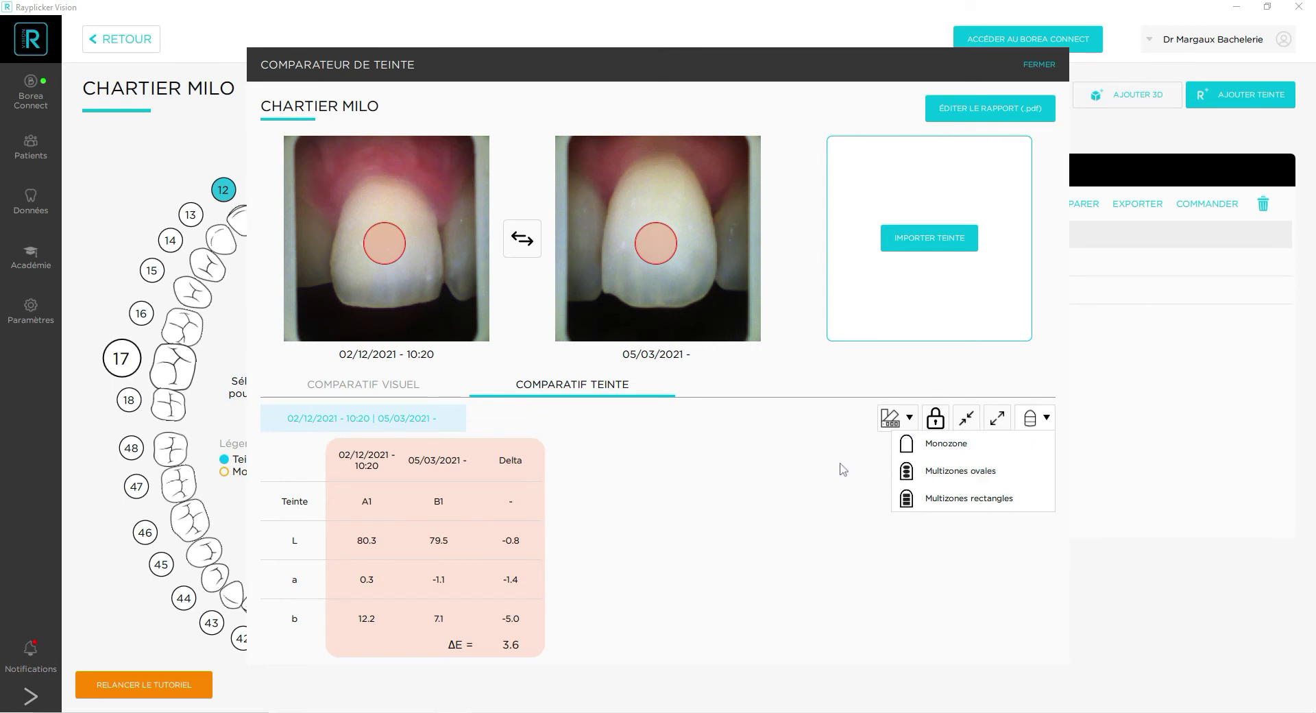
{"action": "left_click", "coordinate": [934, 500]}
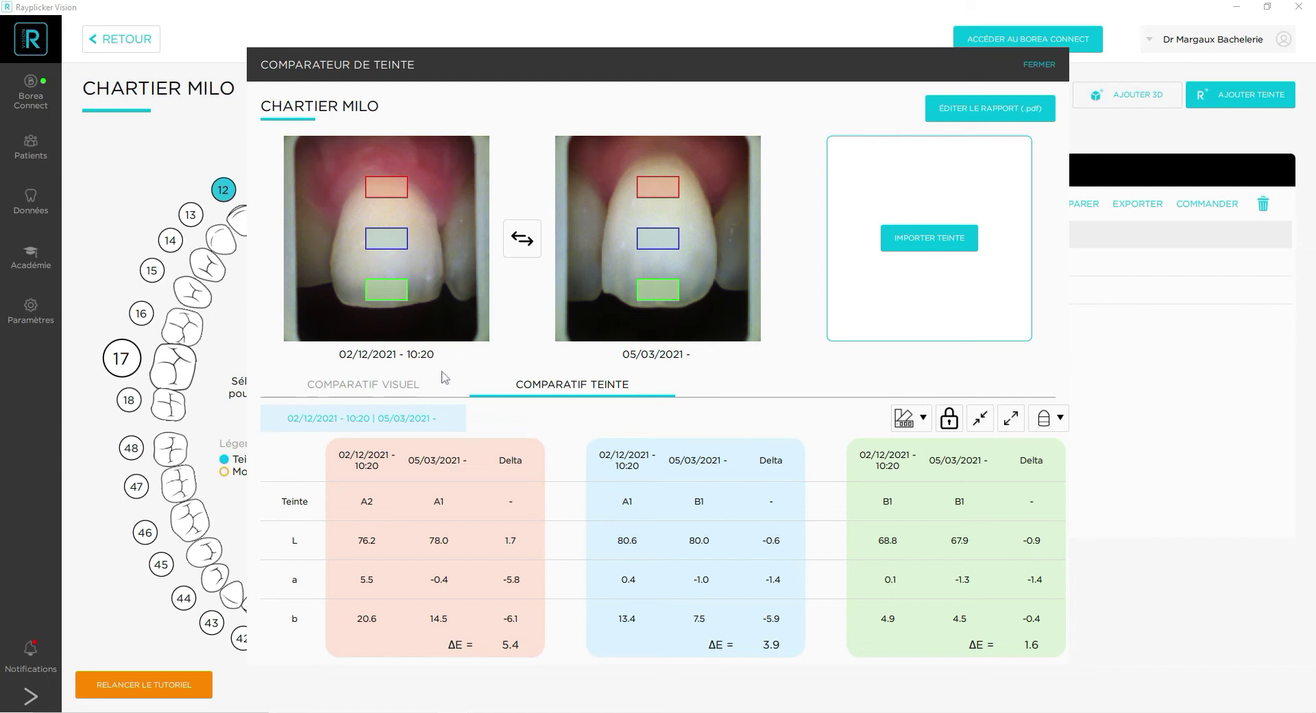
{"action": "key", "text": "ctrl+shift+d"}
{"action": "left_click", "coordinate": [970, 109]}
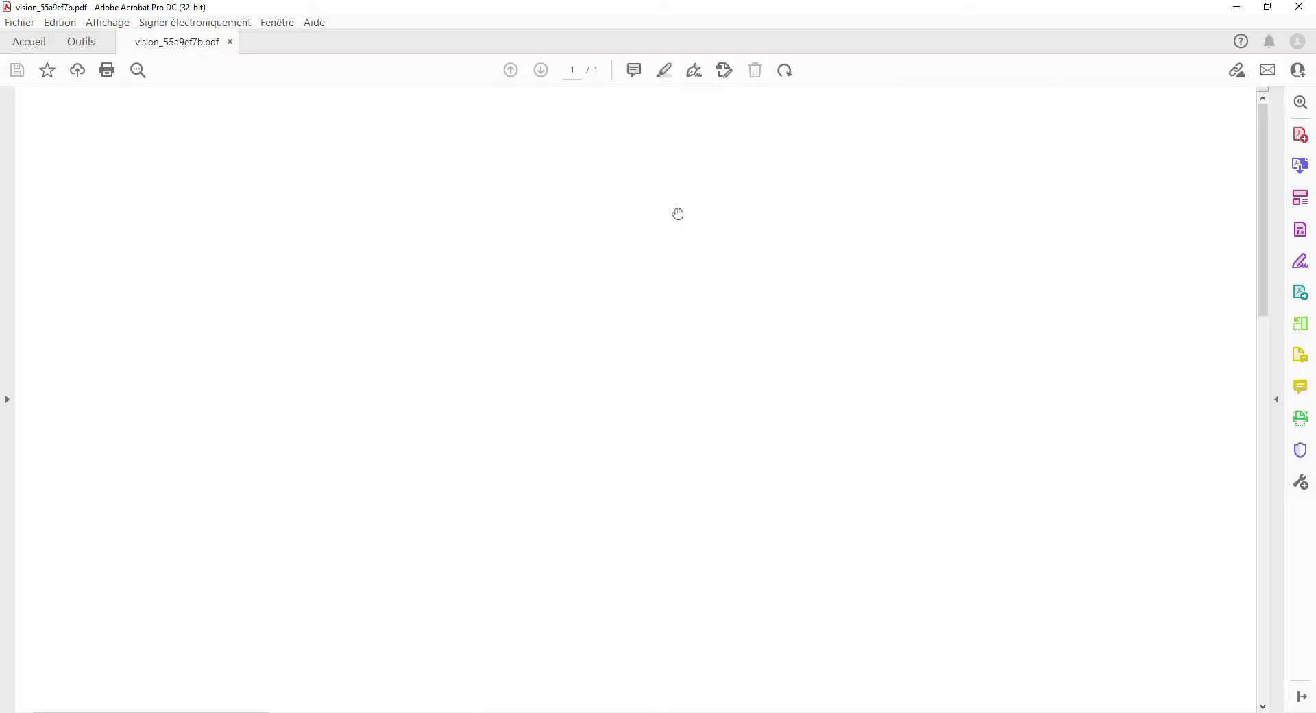
- Examine the shade comparison report's photos and shade tables at 100% zoom, and return to Rayplicker Vision
{"action": "scroll", "coordinate": [644, 260], "scroll_direction": "down", "scroll_amount": 3}
{"action": "scroll", "coordinate": [647, 247], "scroll_direction": "down", "scroll_amount": 6}
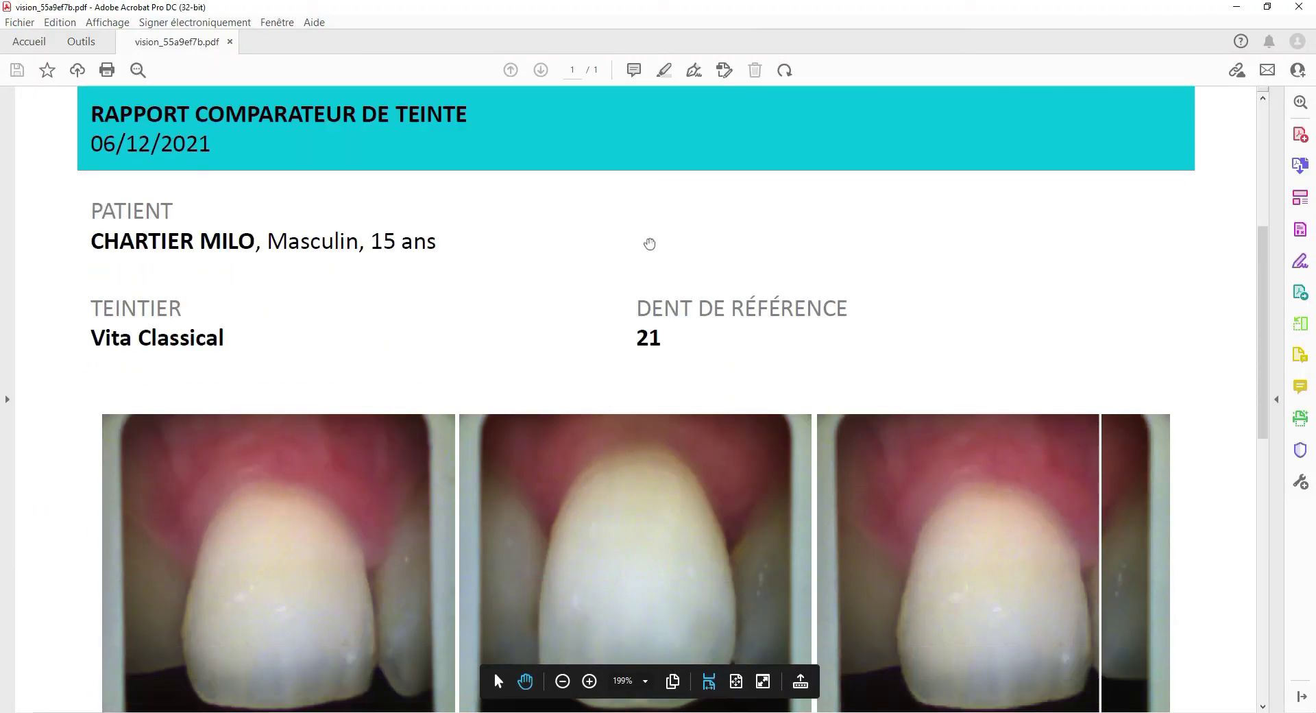
{"action": "key", "text": "ctrl+1"}
{"action": "scroll", "coordinate": [673, 252], "scroll_direction": "down", "scroll_amount": 1}
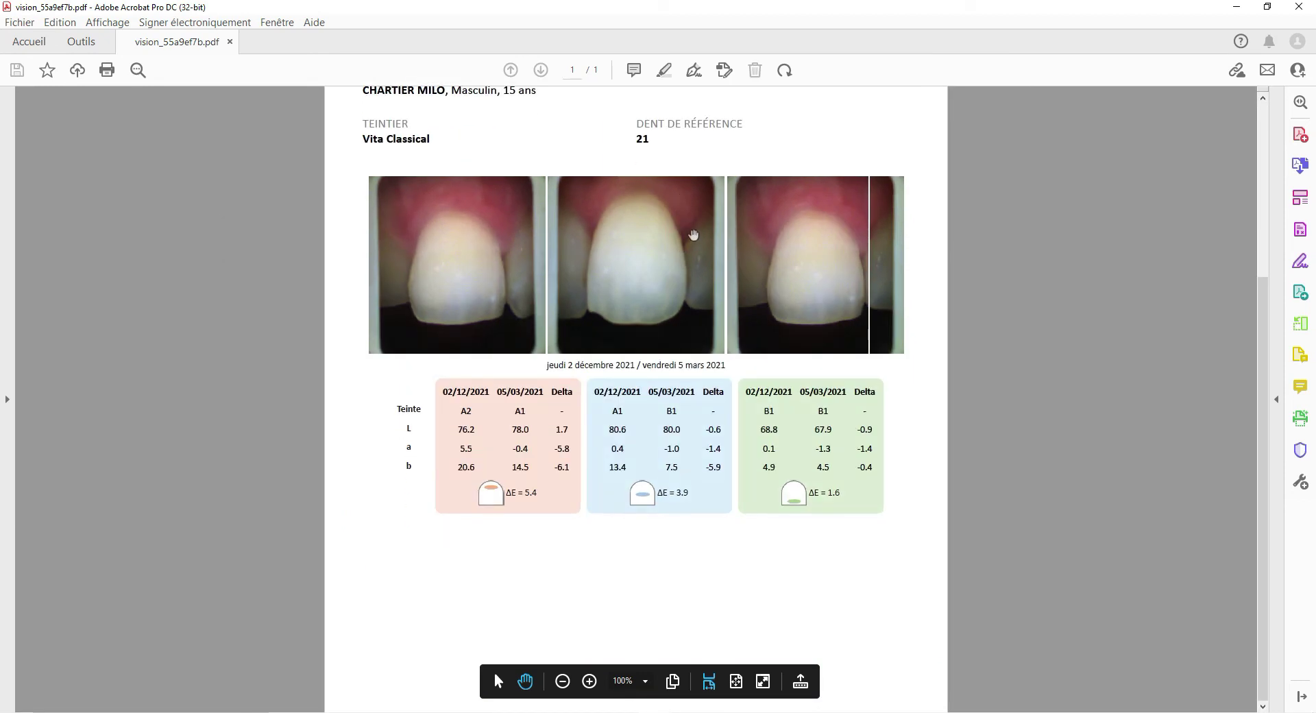
{"action": "scroll", "coordinate": [820, 205], "scroll_direction": "up", "scroll_amount": 3}
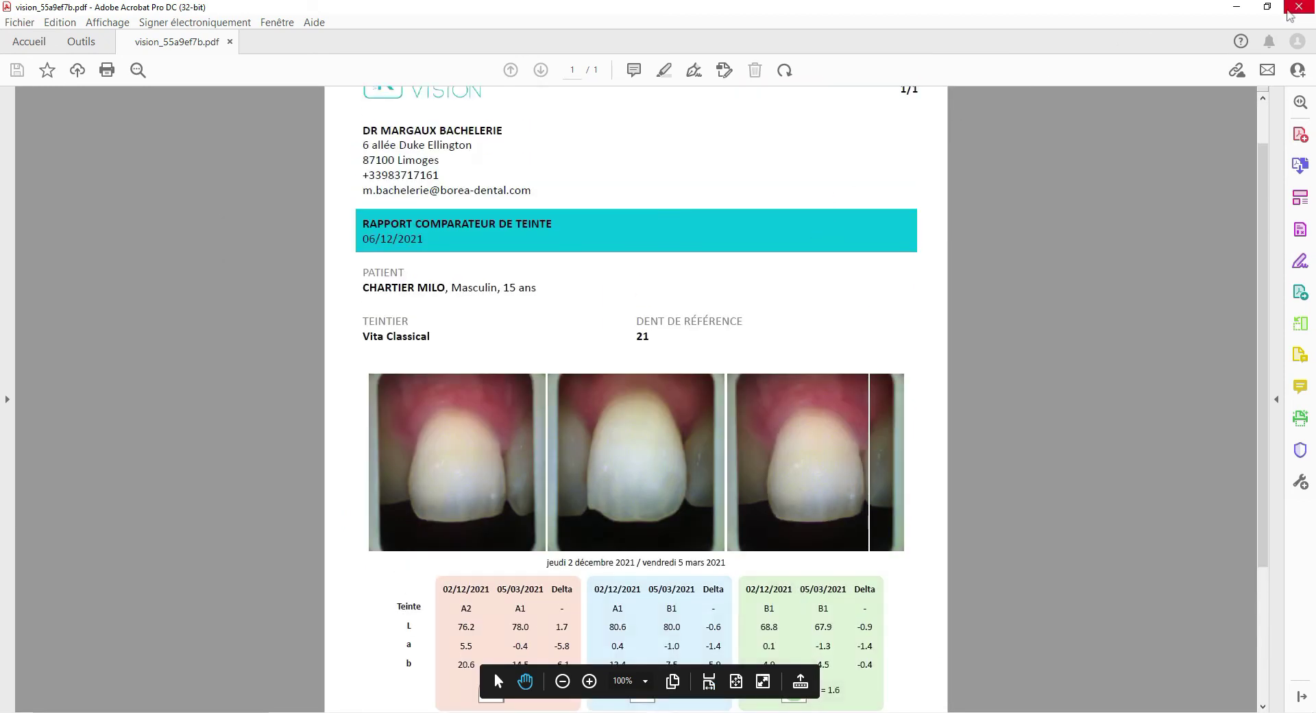
{"action": "key", "text": "alt+Tab"}
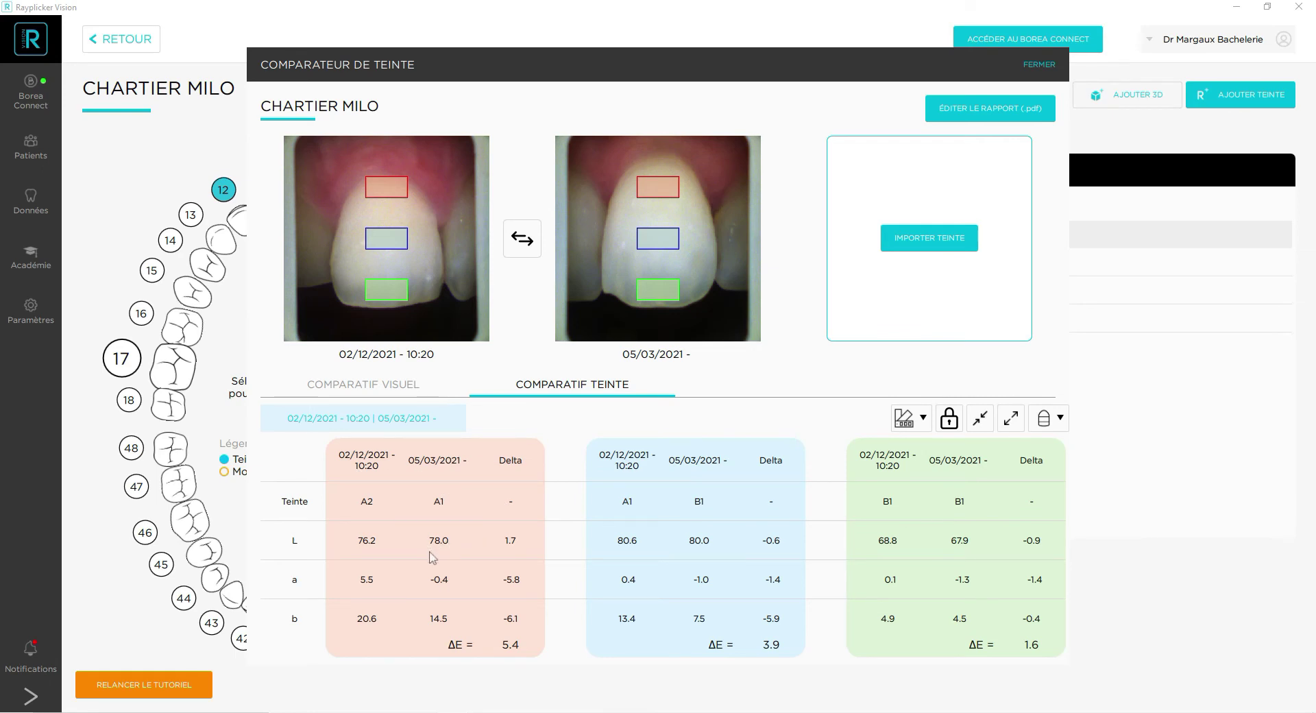
- Change the shade guide to Vita Bleachedguide 3D Master and generate the PDF report with it
{"action": "left_click", "coordinate": [911, 418]}
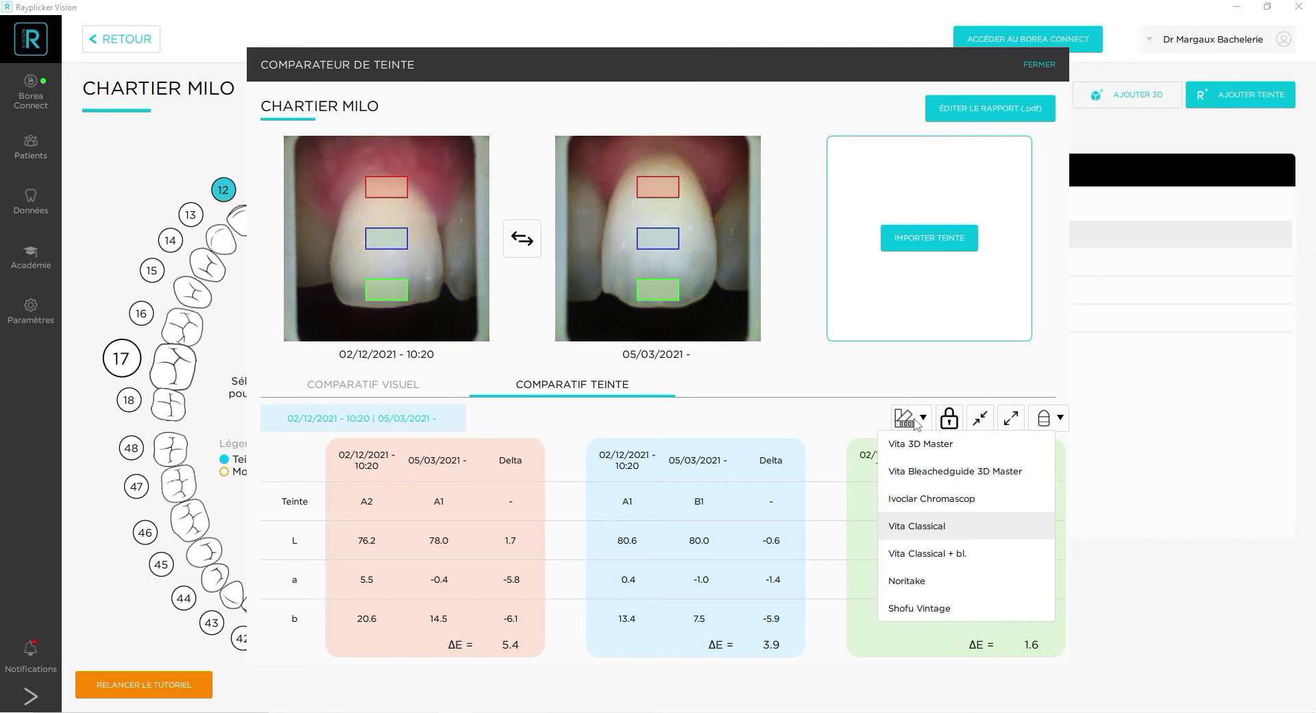
{"action": "left_click", "coordinate": [943, 473]}
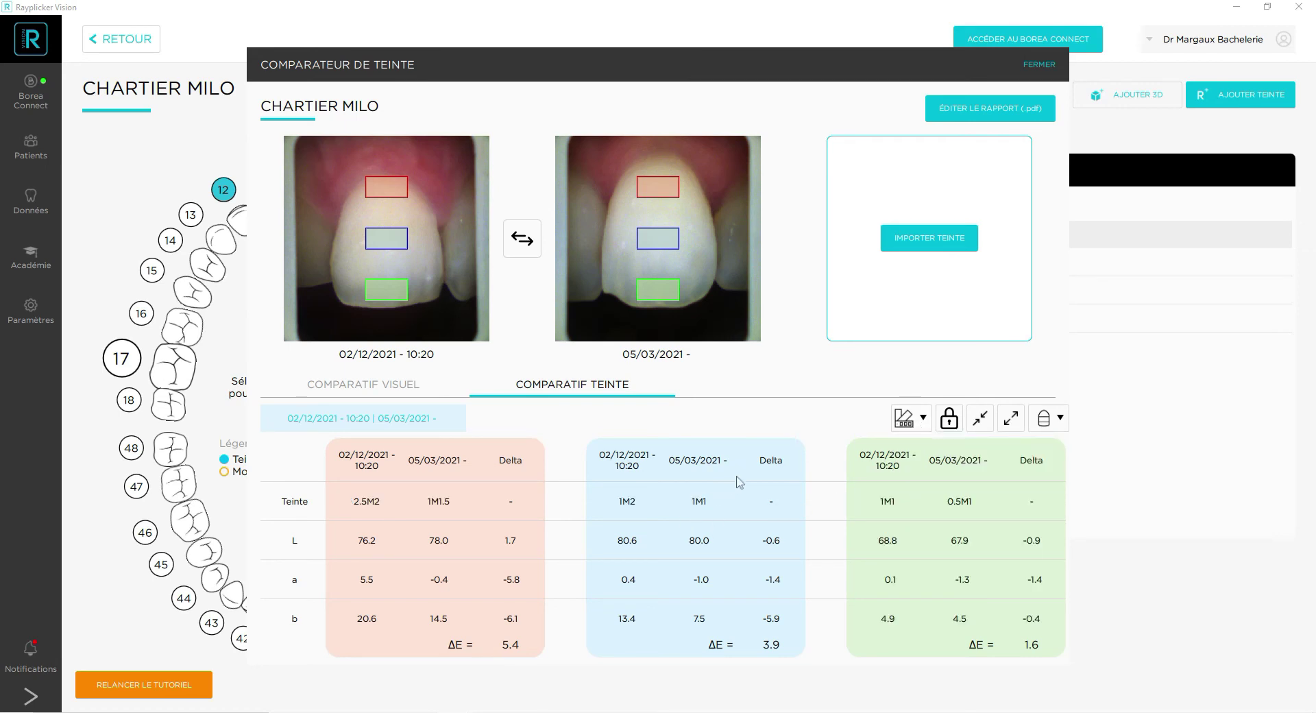
{"action": "left_click", "coordinate": [987, 118]}
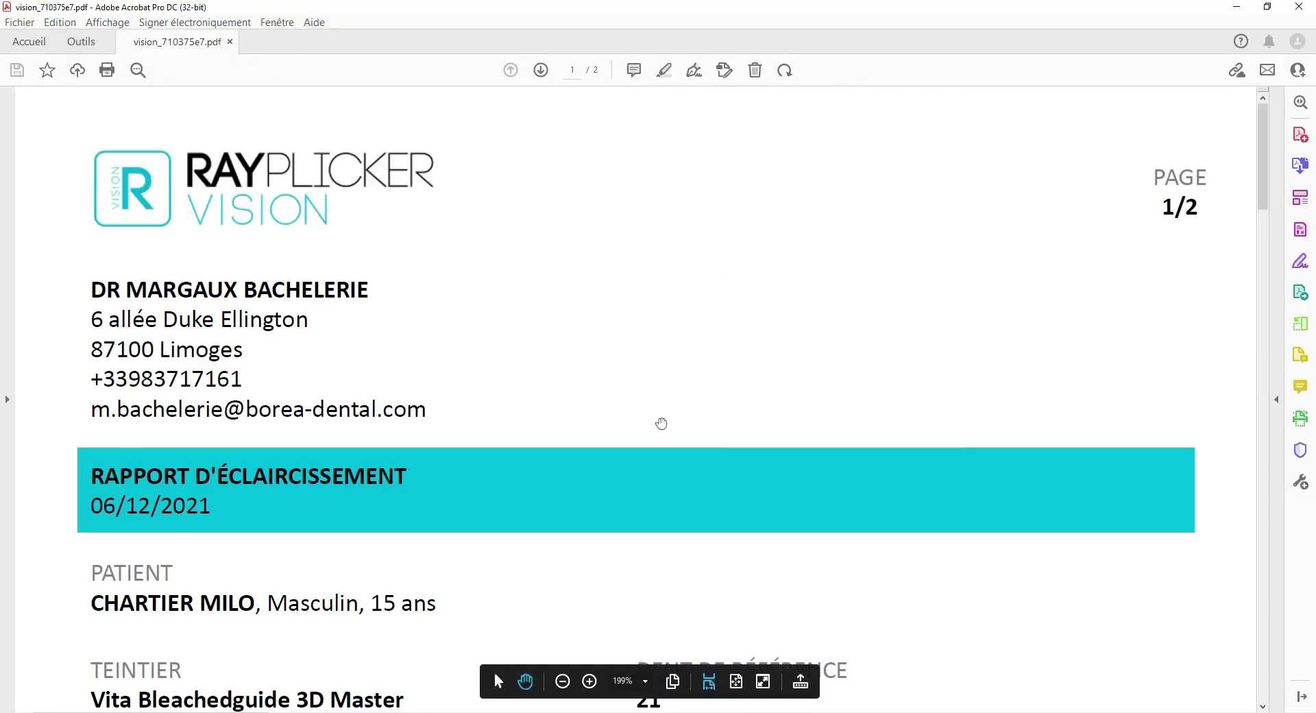
- Examine both pages of the whitening report, covering the shade guide scale, the dated tooth photos and the zone tables
{"action": "scroll", "coordinate": [661, 424], "scroll_direction": "down", "scroll_amount": 5}
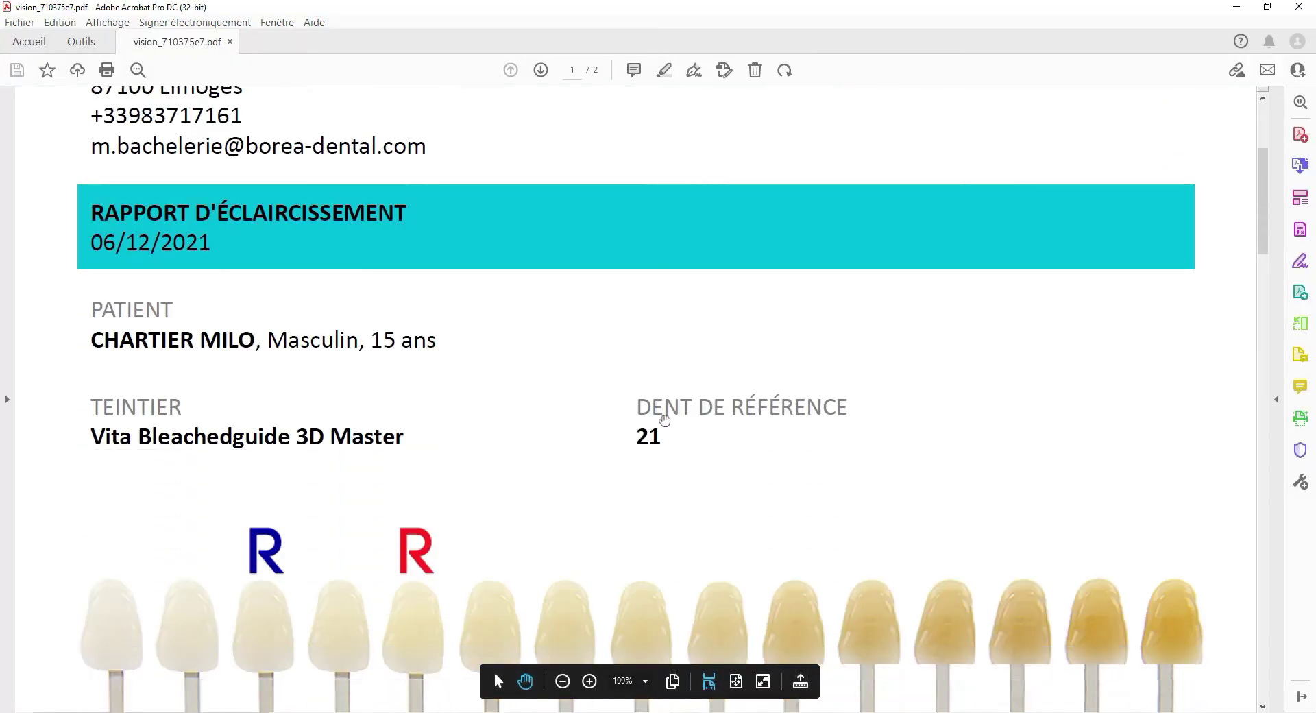
{"action": "scroll", "coordinate": [665, 419], "scroll_direction": "down", "scroll_amount": 7}
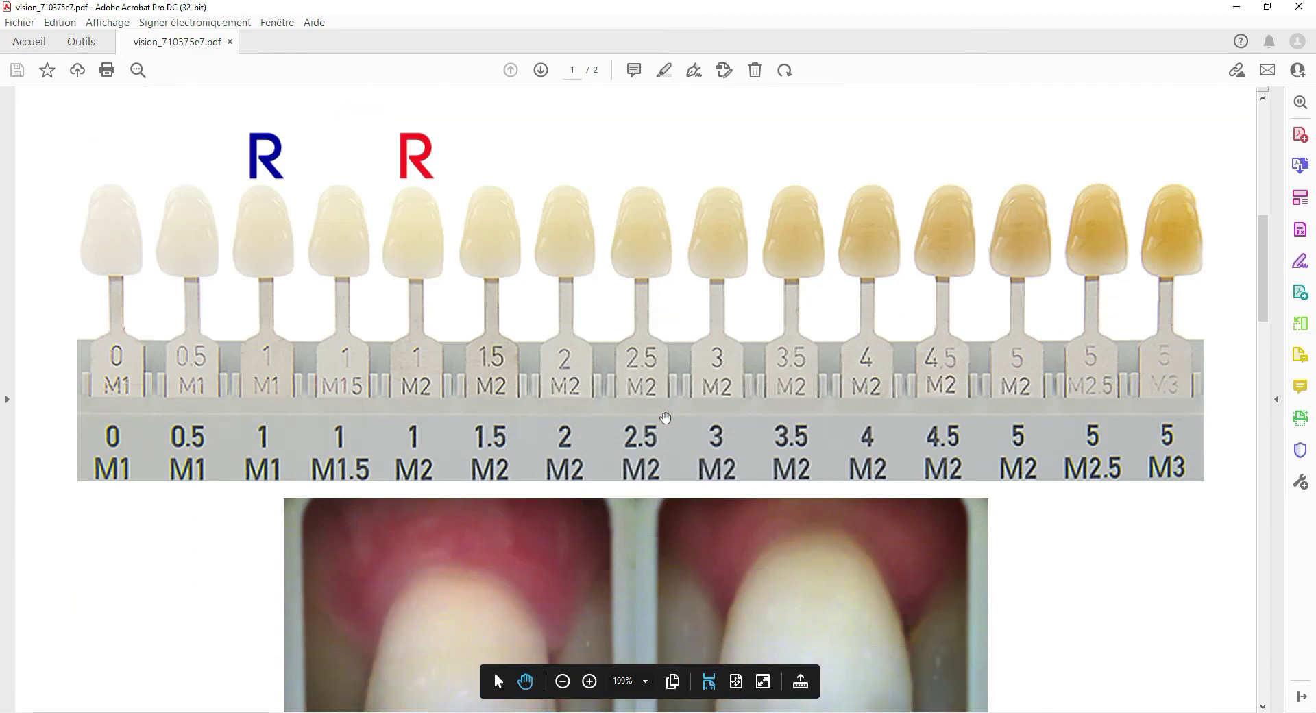
{"action": "scroll", "coordinate": [665, 417], "scroll_direction": "down", "scroll_amount": 10}
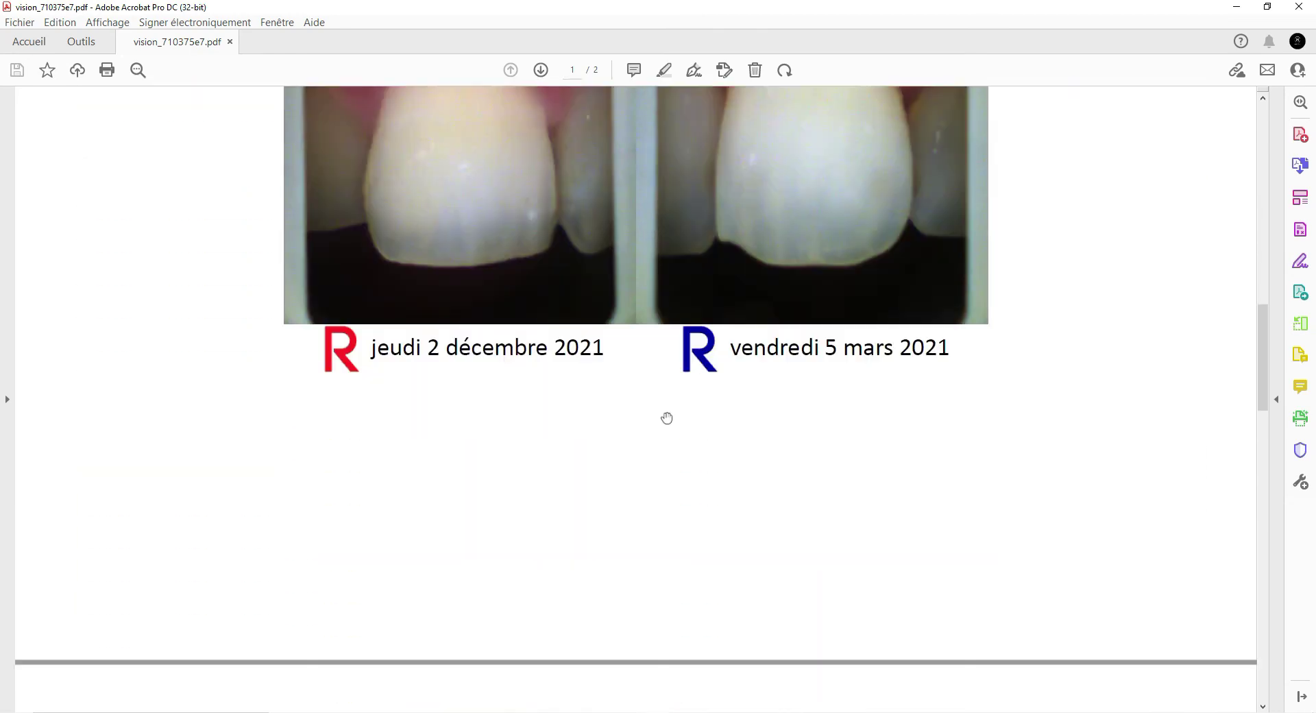
{"action": "scroll", "coordinate": [667, 418], "scroll_direction": "down", "scroll_amount": 7}
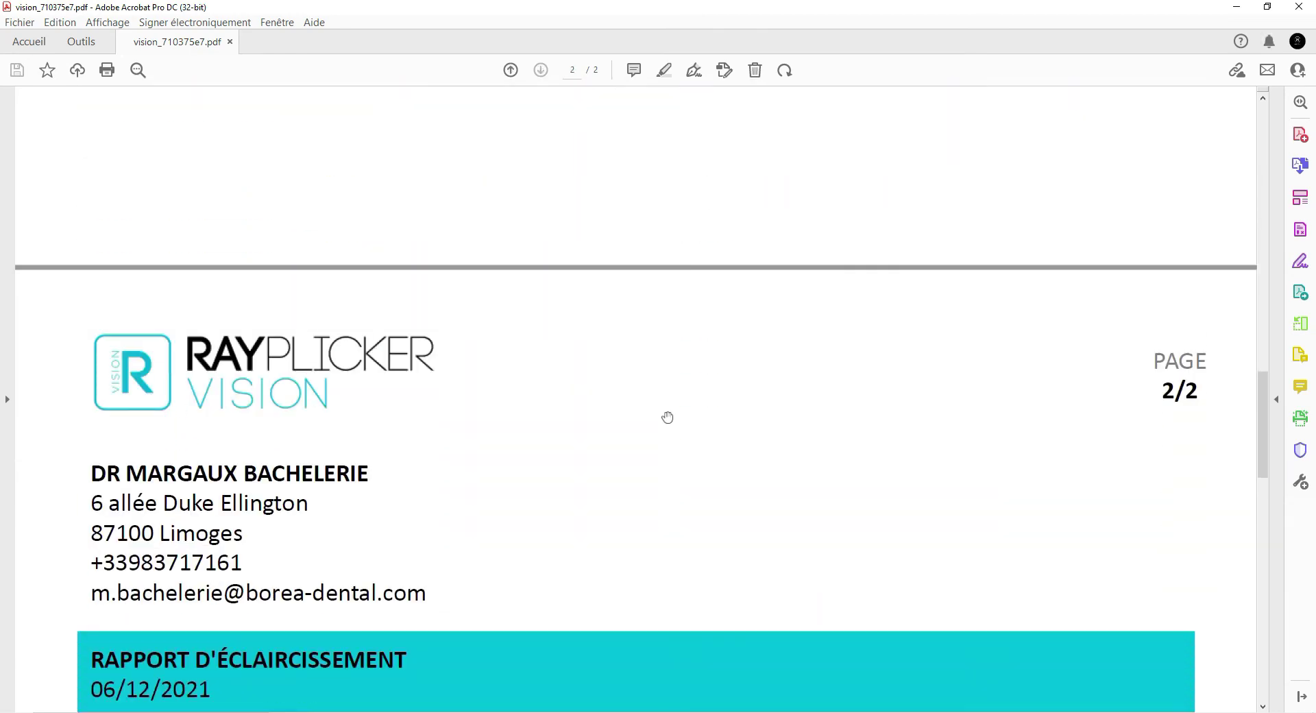
{"action": "scroll", "coordinate": [667, 417], "scroll_direction": "down", "scroll_amount": 15}
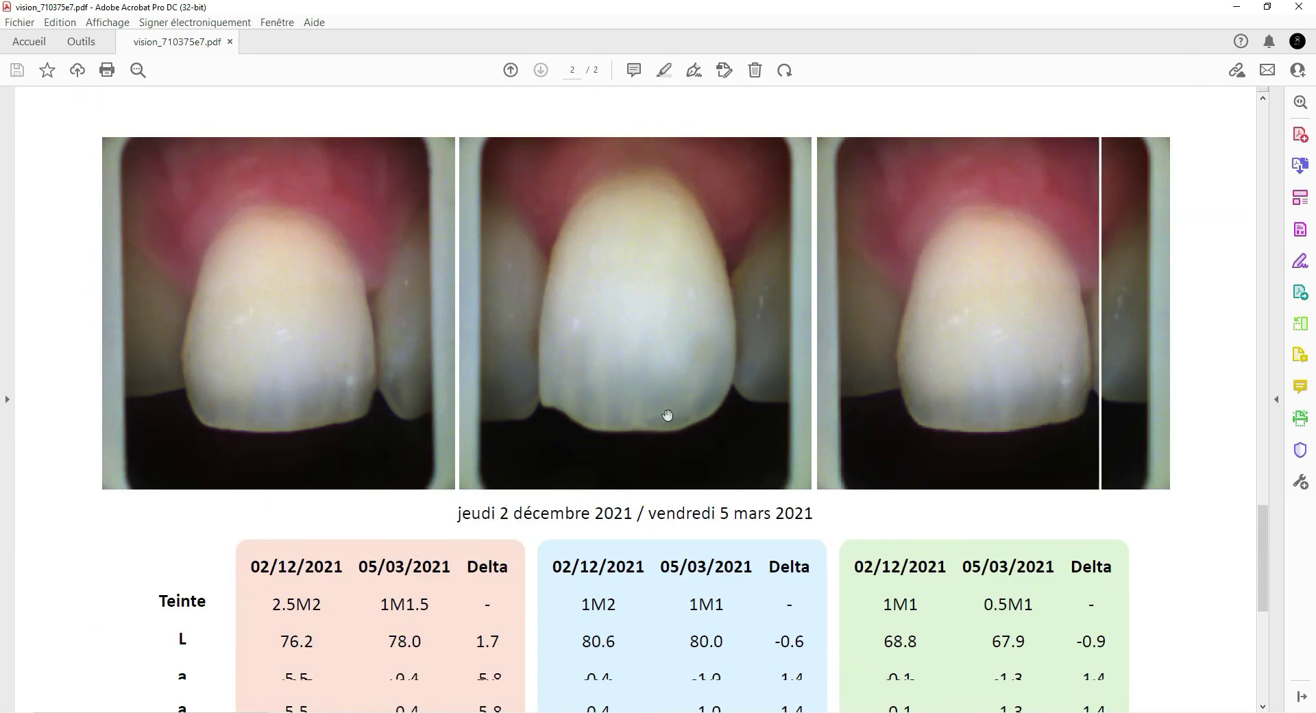
{"action": "scroll", "coordinate": [667, 415], "scroll_direction": "down", "scroll_amount": 4}
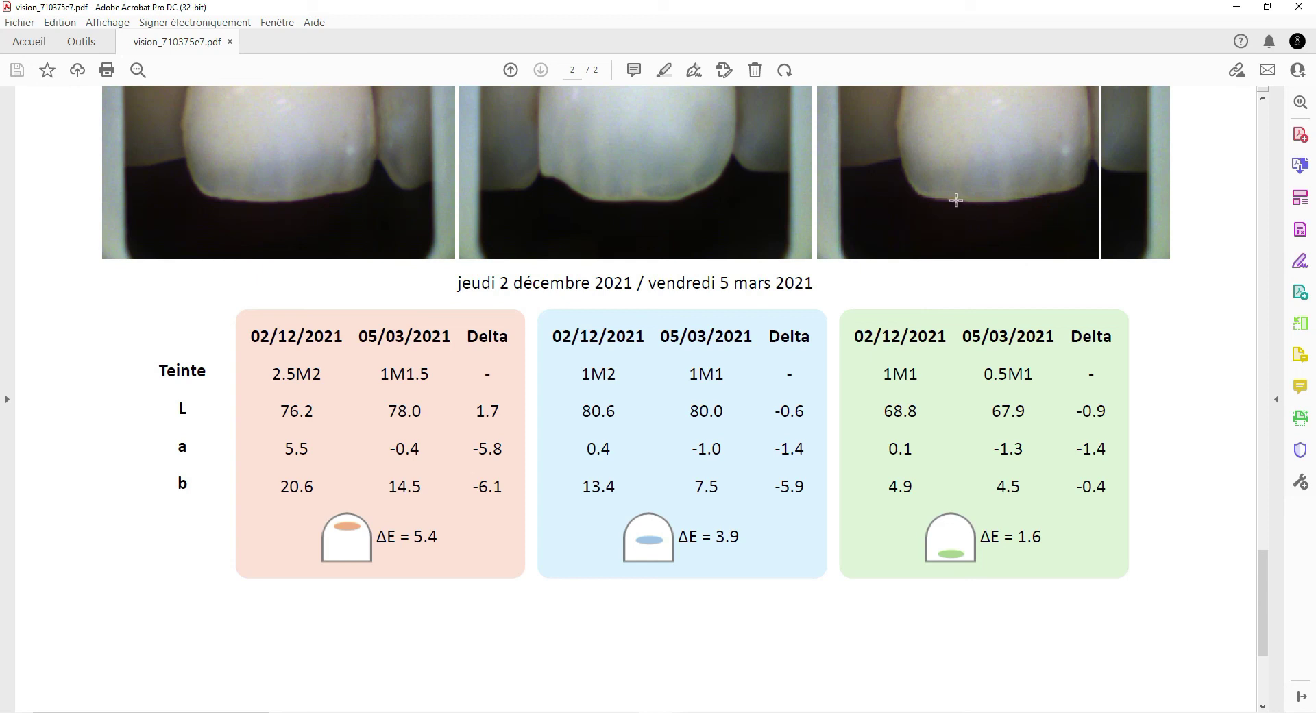
{"action": "key", "text": "ctrl+2"}
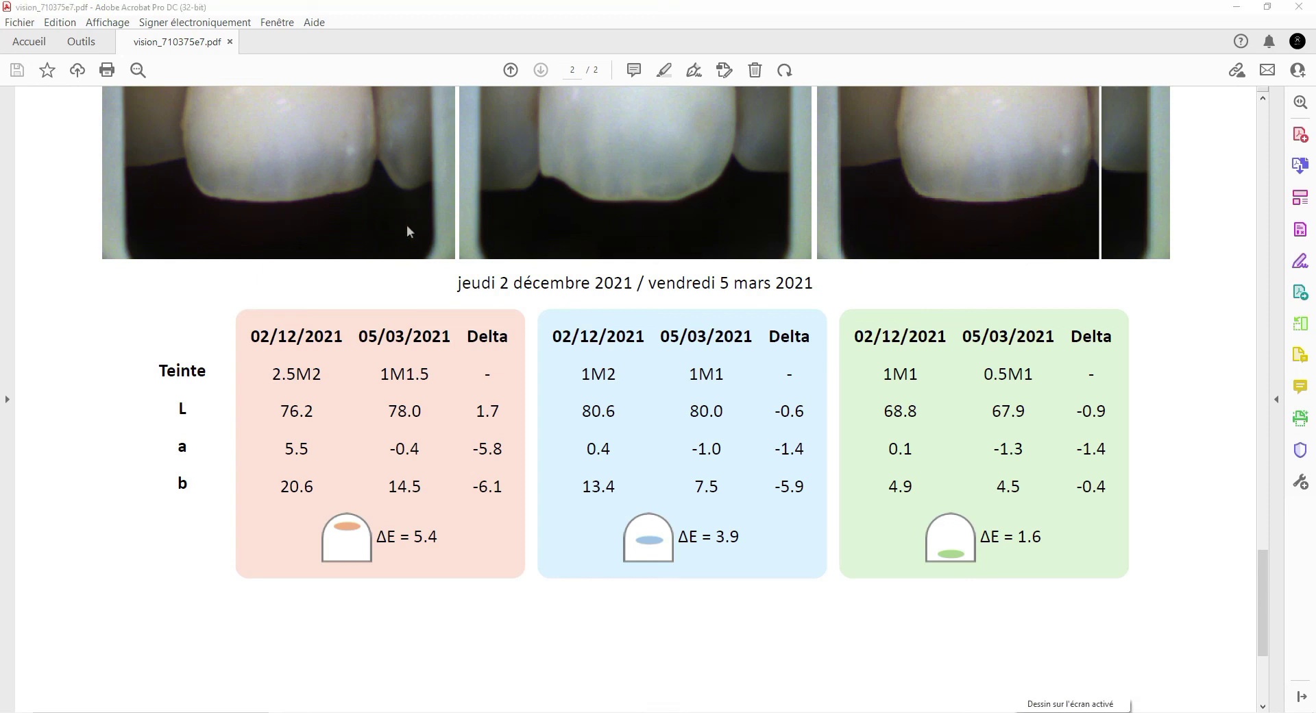